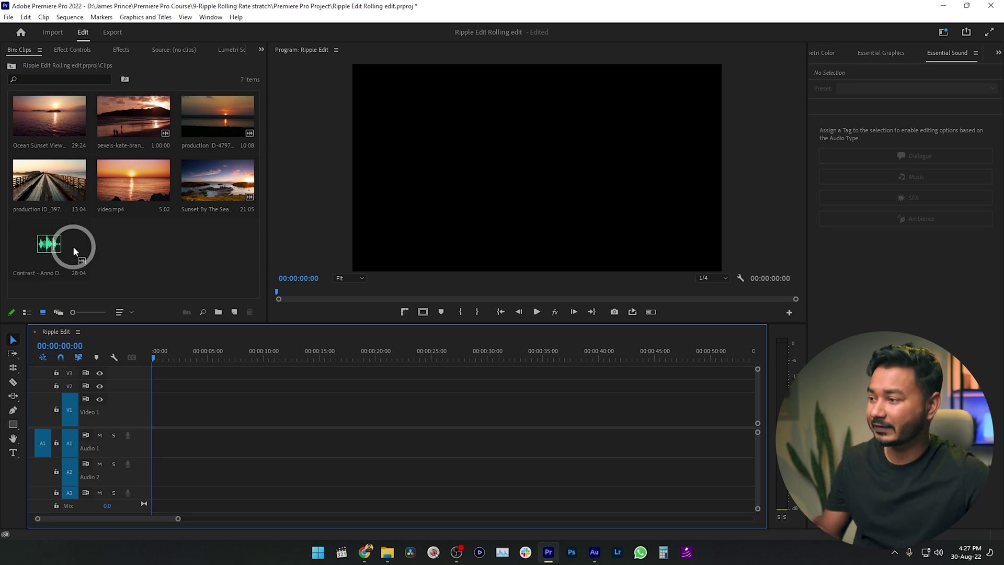
- Place the Contrast music on Audio 2 and the six sunset clips, starting with Ocean Sunset View, on Video 1
{"action": "mouse_move", "coordinate": [52, 248]}
{"action": "left_mouse_down"}
{"action": "mouse_move", "coordinate": [230, 468]}
{"action": "mouse_move", "coordinate": [152, 463]}
{"action": "left_mouse_up"}
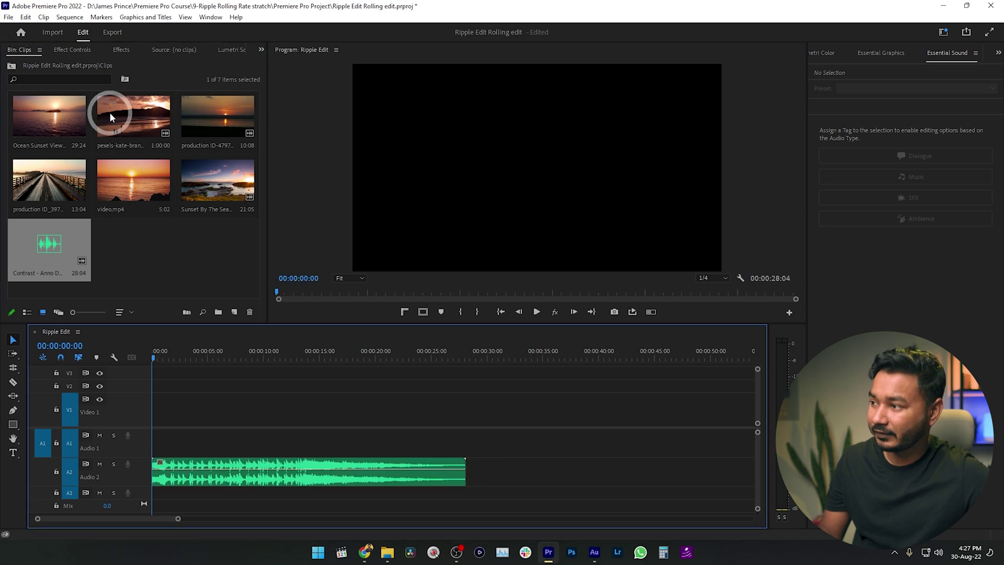
{"action": "left_click", "coordinate": [74, 109]}
{"action": "left_click", "coordinate": [190, 188], "text": "shift"}
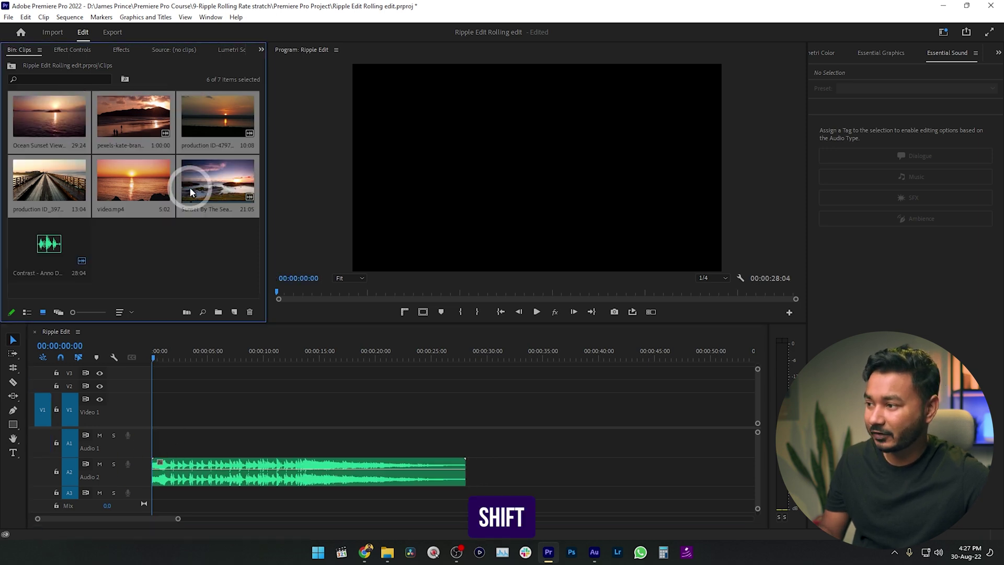
{"action": "left_click_drag", "start_coordinate": [74, 145], "coordinate": [146, 418]}
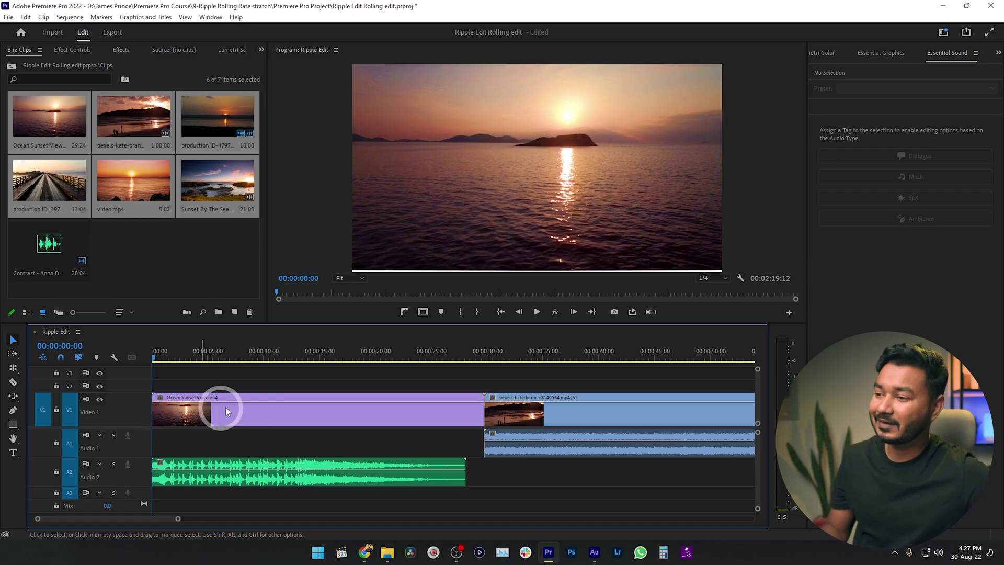
- Play the sequence, then zoom the timeline in on the opening clips
{"action": "key", "text": "space"}
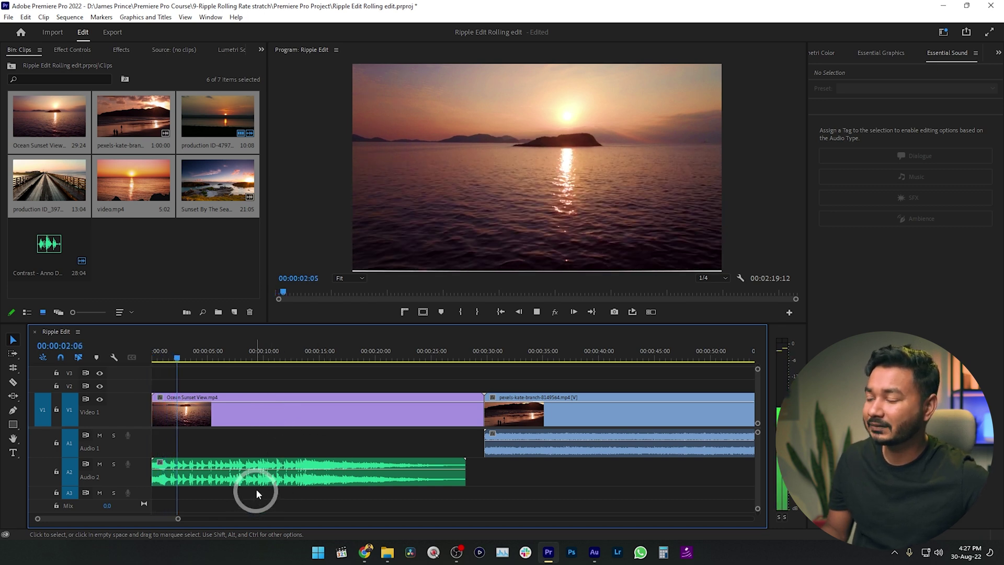
{"action": "key", "text": "minus"}
{"action": "key", "text": "minus"}
{"action": "key", "text": "minus"}
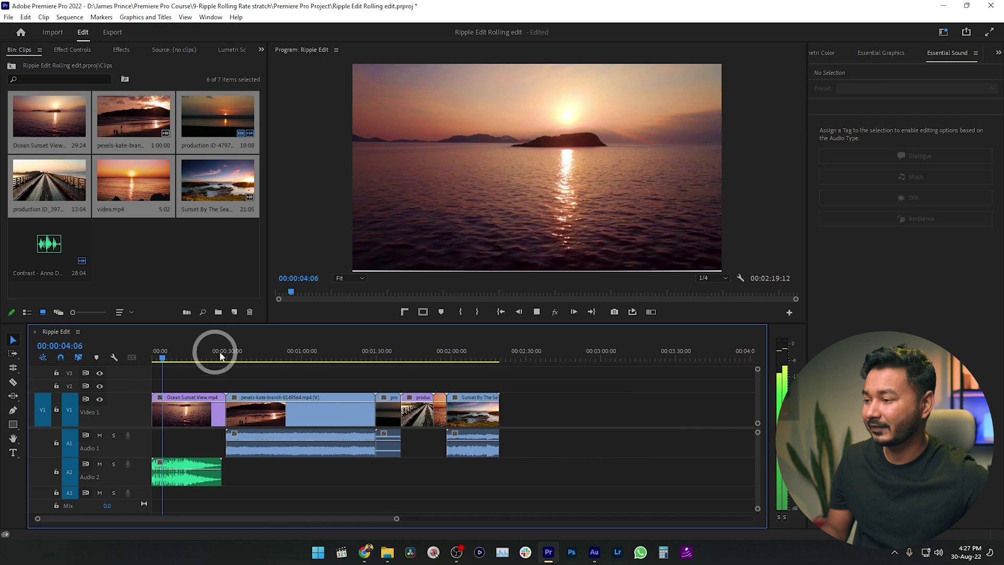
{"action": "left_click", "coordinate": [215, 397]}
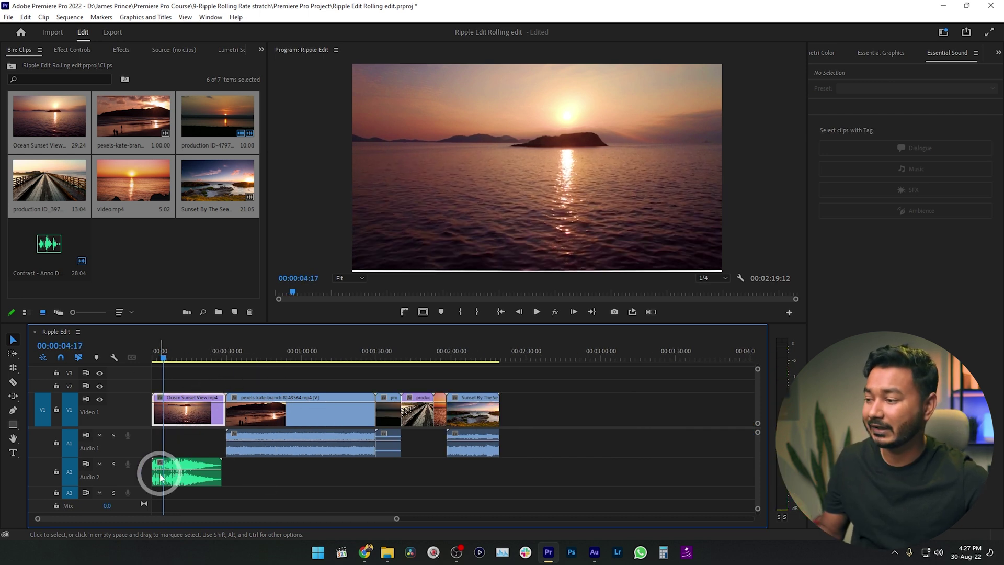
{"action": "key", "text": "equal"}
{"action": "key", "text": "equal"}
{"action": "key", "text": "equal"}
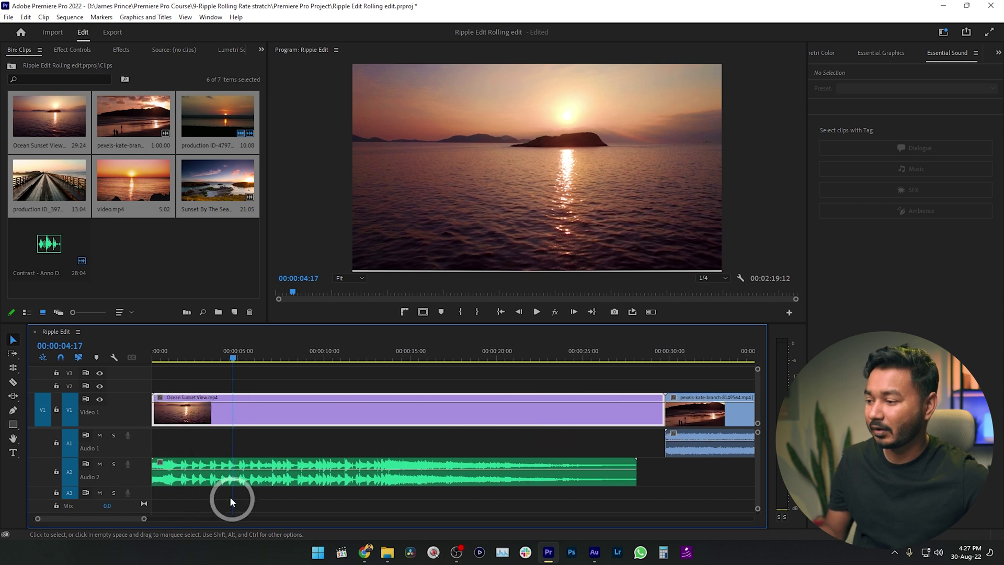
- Park the playhead at 00:00:03:15 and trim Ocean Sunset View's end back to it
{"action": "left_click_drag", "start_coordinate": [221, 360], "coordinate": [149, 360]}
{"action": "key", "text": "space"}
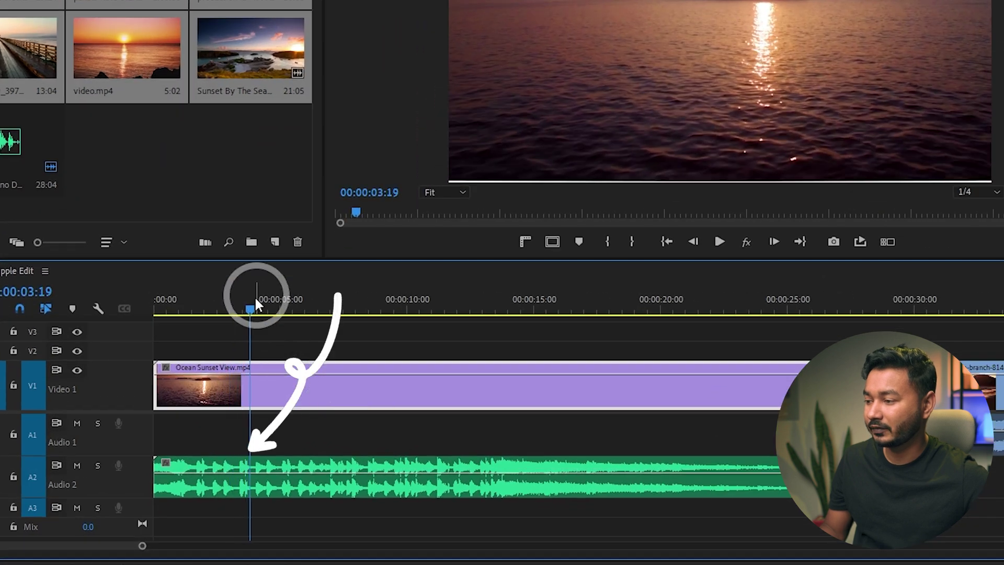
{"action": "left_click", "coordinate": [213, 357]}
{"action": "left_click_drag", "start_coordinate": [244, 310], "coordinate": [247, 308]}
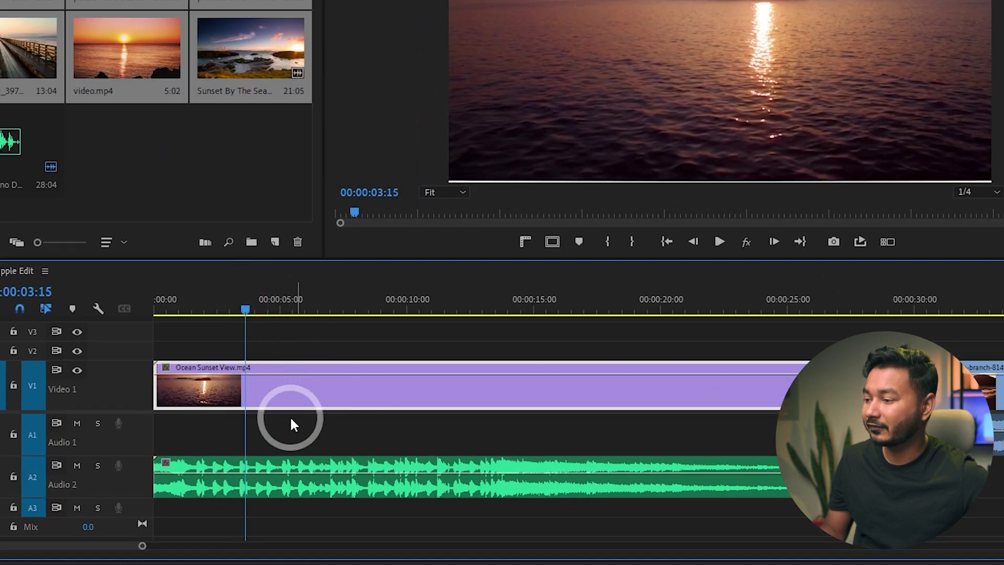
{"action": "left_click", "coordinate": [273, 400]}
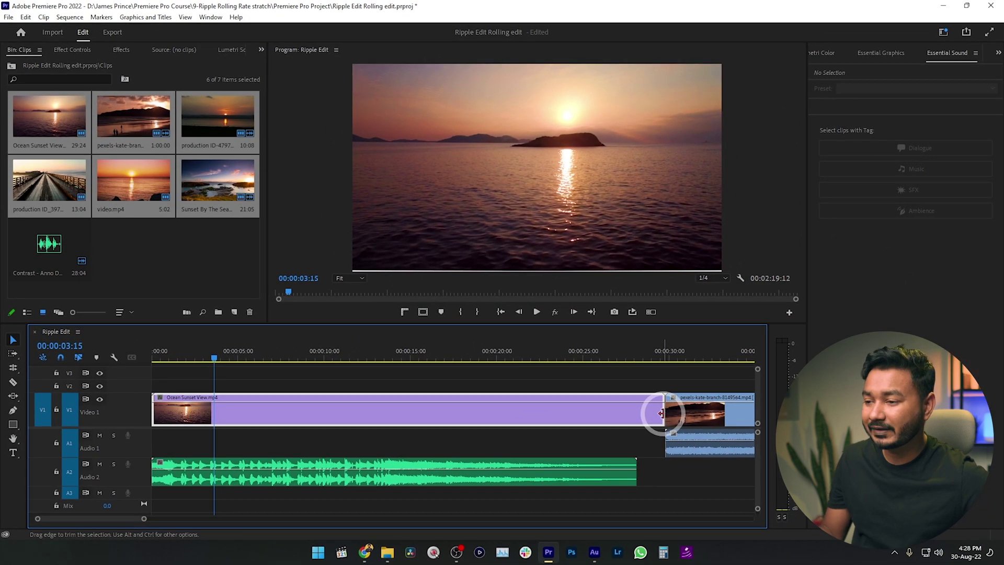
{"action": "left_click_drag", "start_coordinate": [661, 413], "coordinate": [211, 421]}
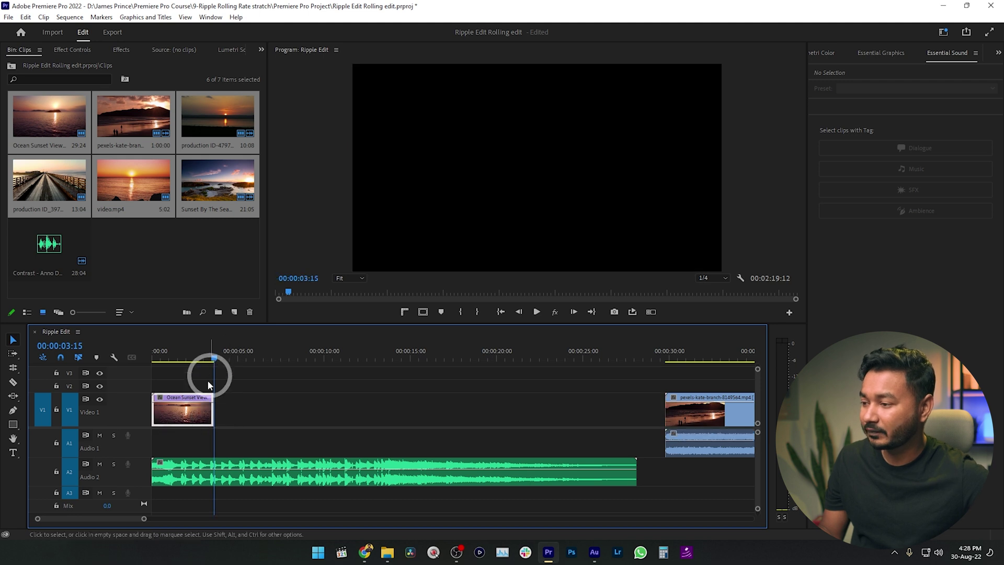
- Slide the pexels clip left to close the gap and play back the result
{"action": "left_click", "coordinate": [721, 417]}
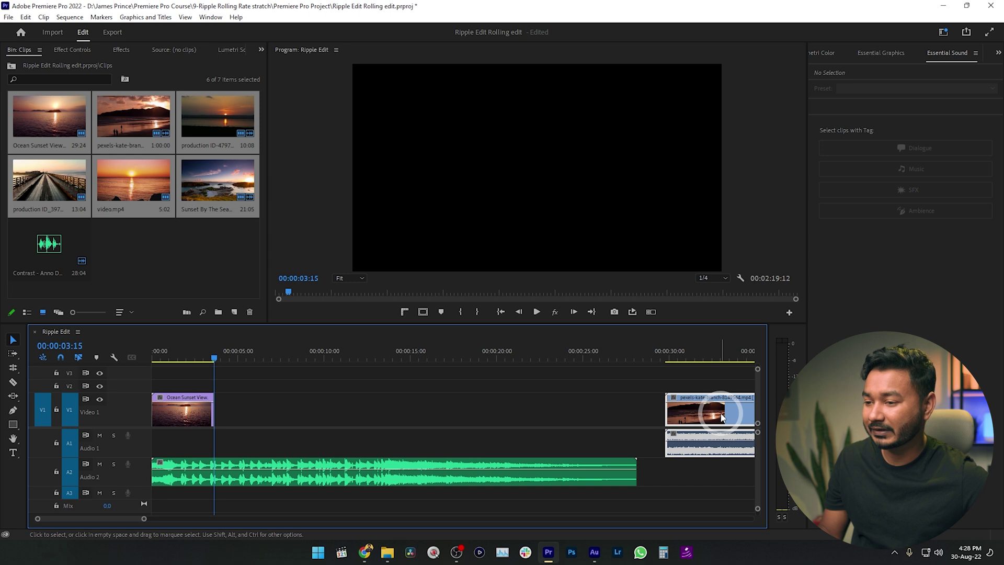
{"action": "left_click_drag", "start_coordinate": [721, 417], "coordinate": [279, 421]}
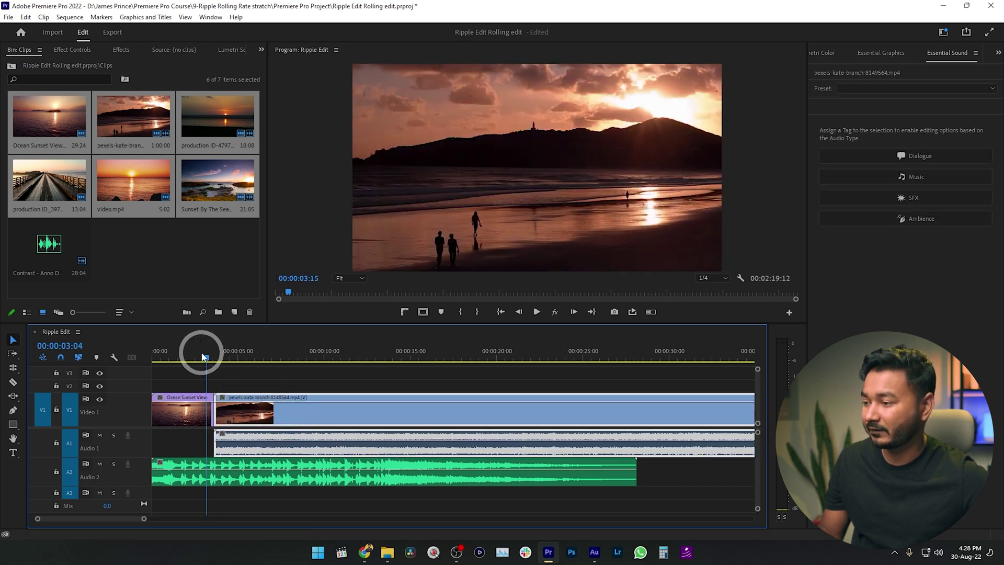
{"action": "left_click_drag", "start_coordinate": [201, 352], "coordinate": [68, 365]}
{"action": "key", "text": "space"}
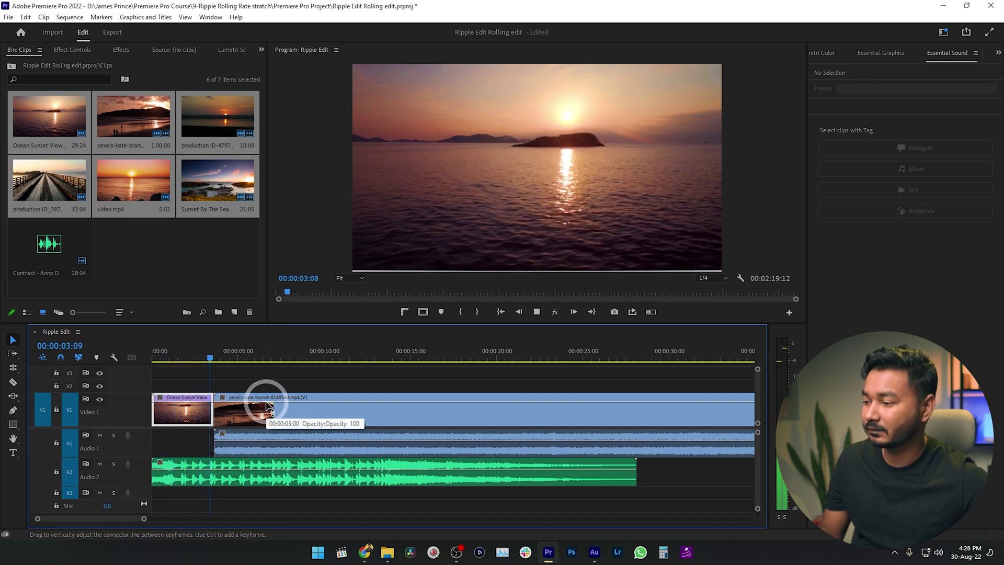
- Undo the pexels move and the trim, returning Ocean Sunset View to full length
{"action": "left_click", "coordinate": [264, 400]}
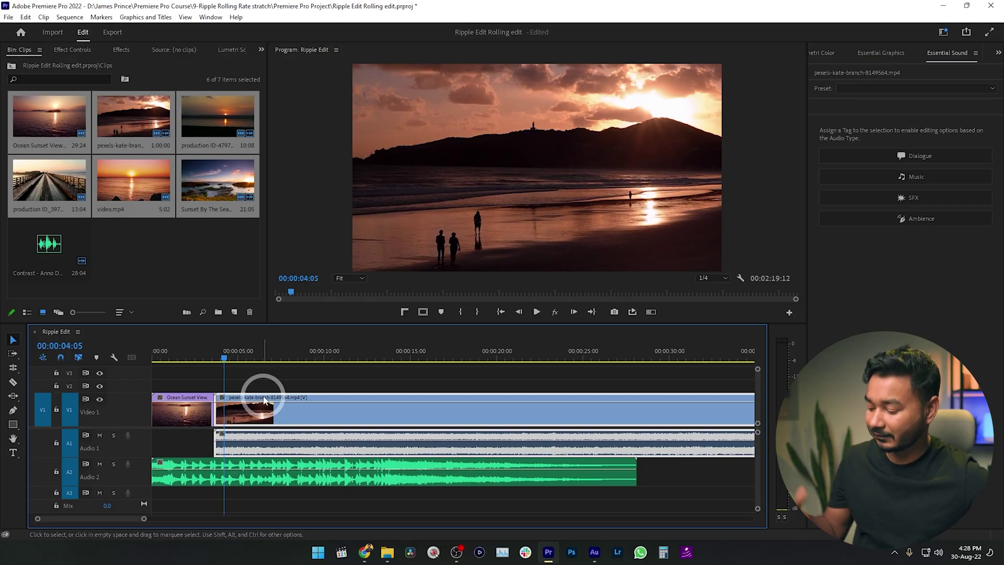
{"action": "key", "text": "ctrl+z"}
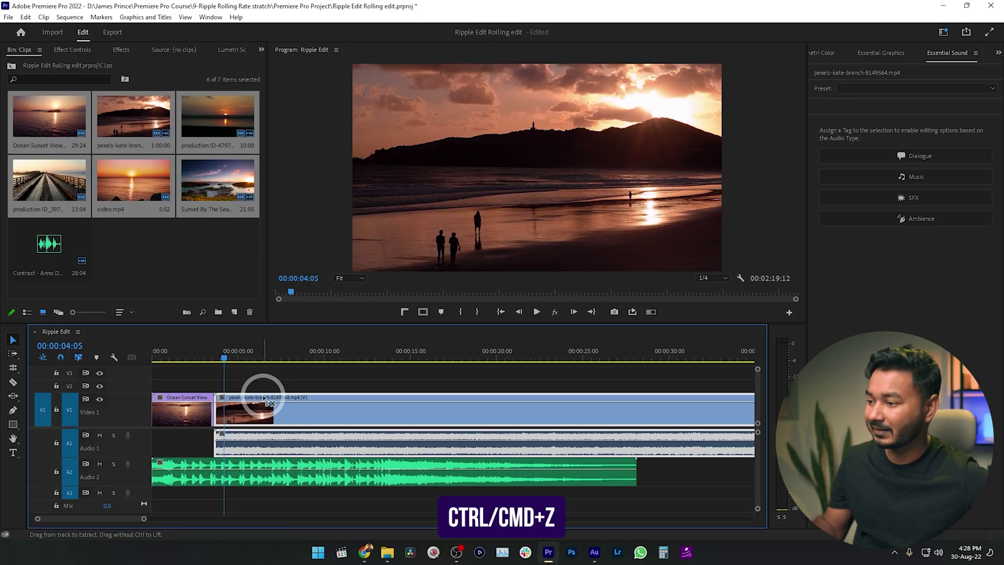
{"action": "key", "text": "ctrl+z"}
{"action": "key", "text": "ctrl+z"}
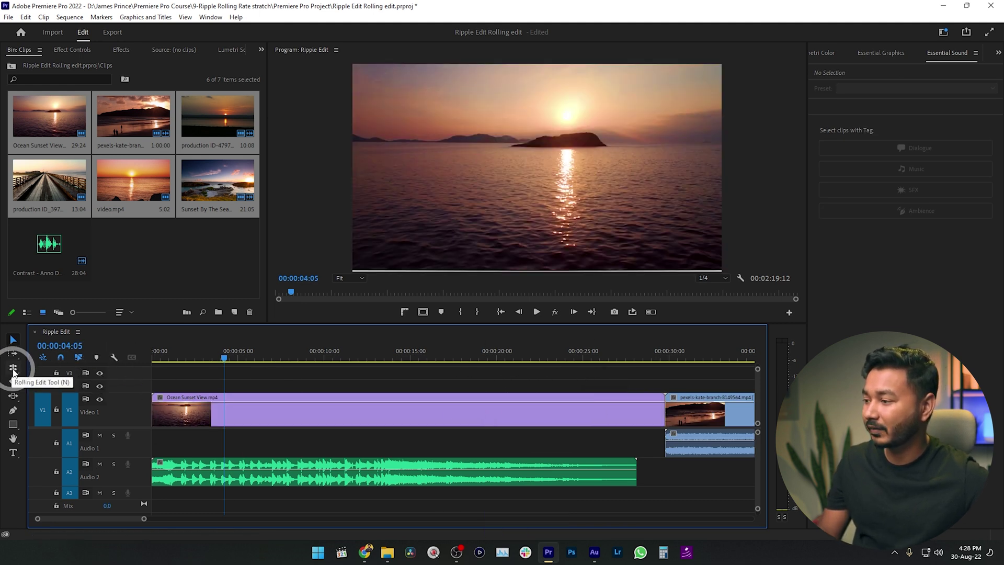
- With the Ripple Edit Tool, trim Ocean Sunset View's end to about 4 seconds, pulling later clips up
{"action": "key", "text": "b"}
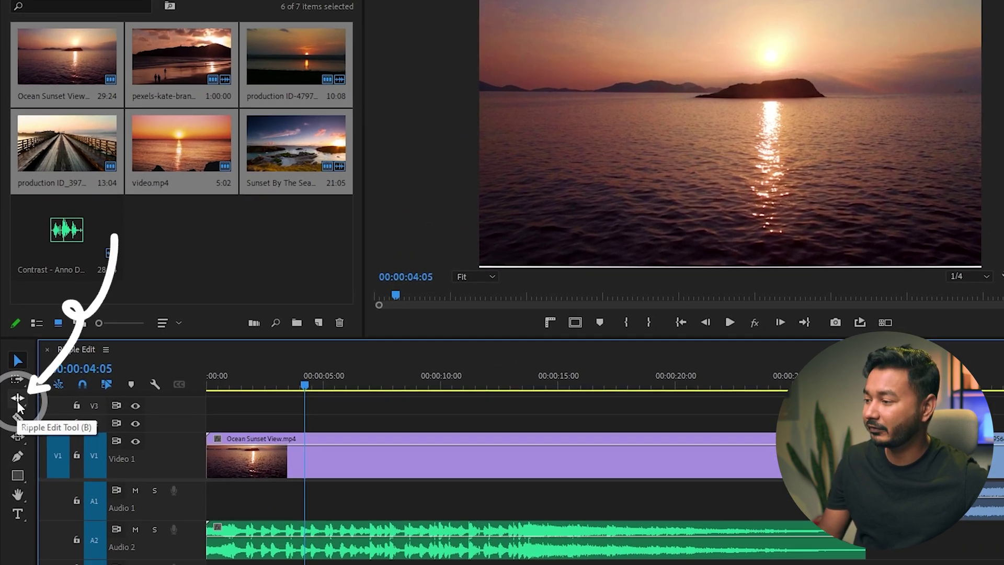
{"action": "left_click", "coordinate": [18, 402]}
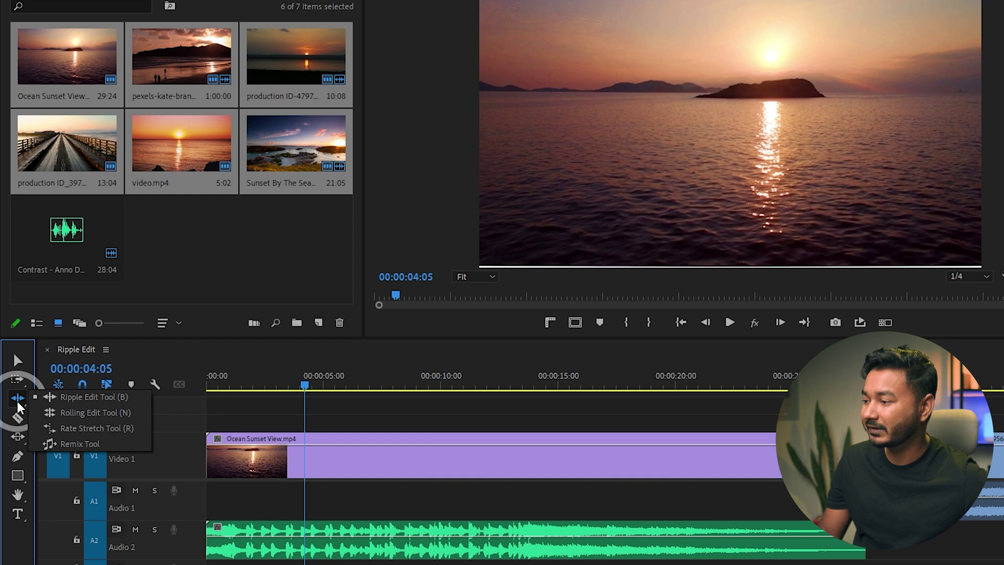
{"action": "left_click", "coordinate": [84, 402]}
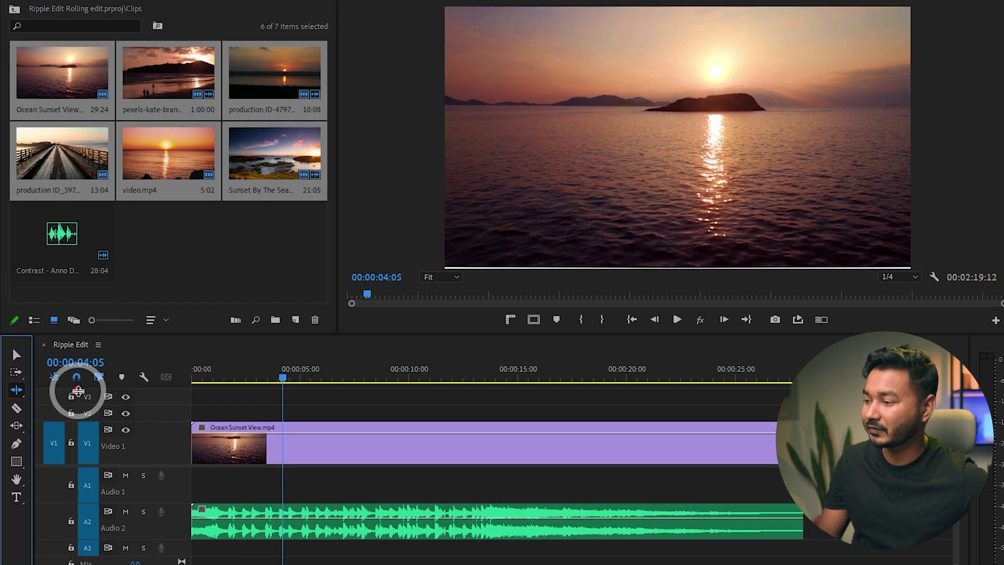
{"action": "left_click_drag", "start_coordinate": [664, 410], "coordinate": [218, 420]}
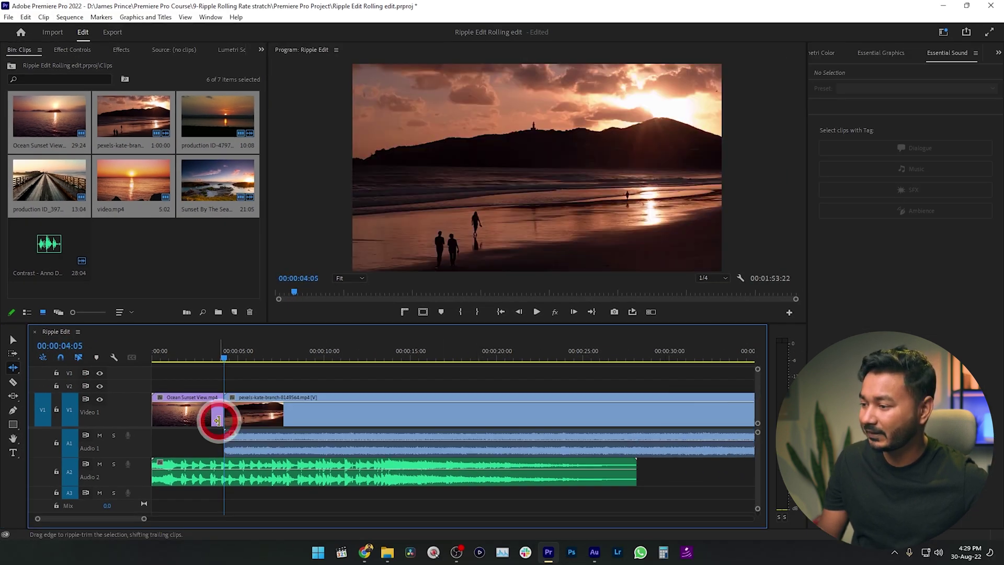
- Scrub to 00:00:17:17 and ripple-trim the opening of the pexels beach clip
{"action": "left_click", "coordinate": [225, 356]}
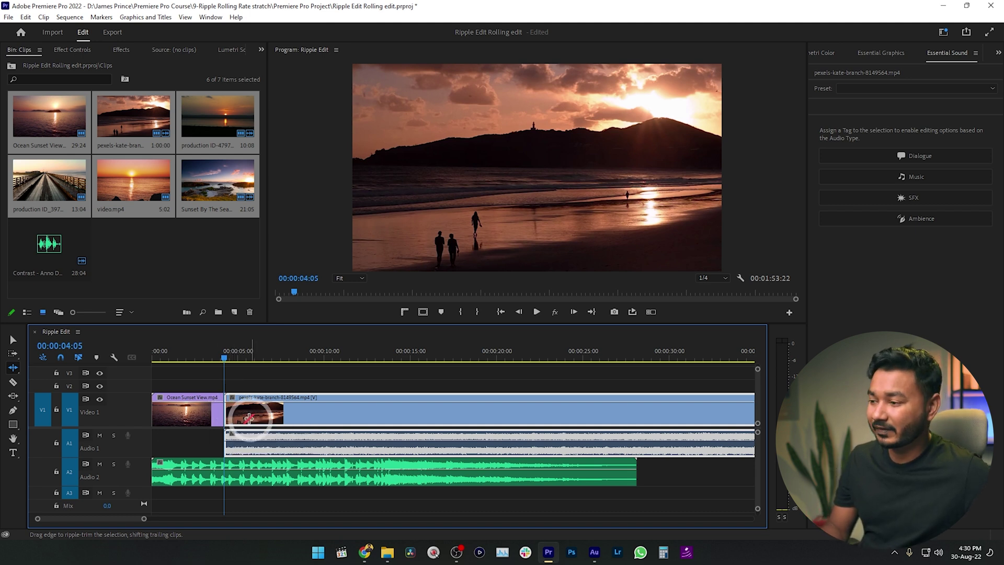
{"action": "key", "text": "minus"}
{"action": "key", "text": "minus"}
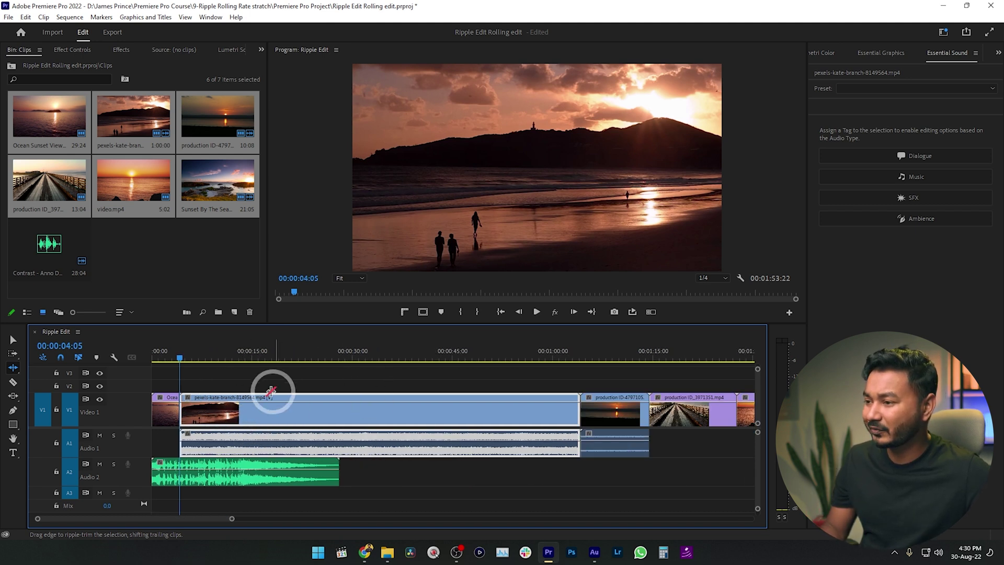
{"action": "left_click_drag", "start_coordinate": [179, 359], "coordinate": [271, 360]}
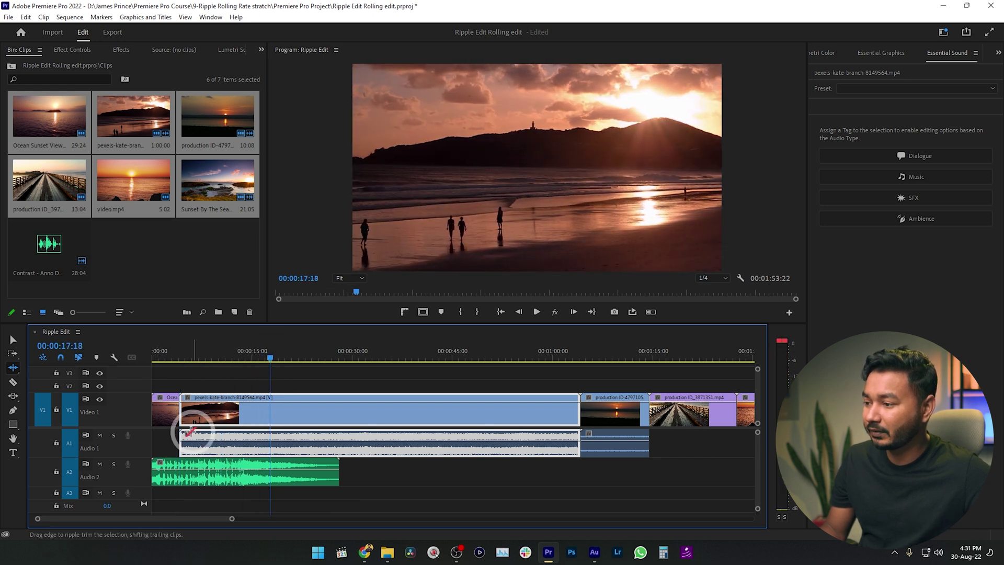
{"action": "left_click_drag", "start_coordinate": [189, 416], "coordinate": [278, 416]}
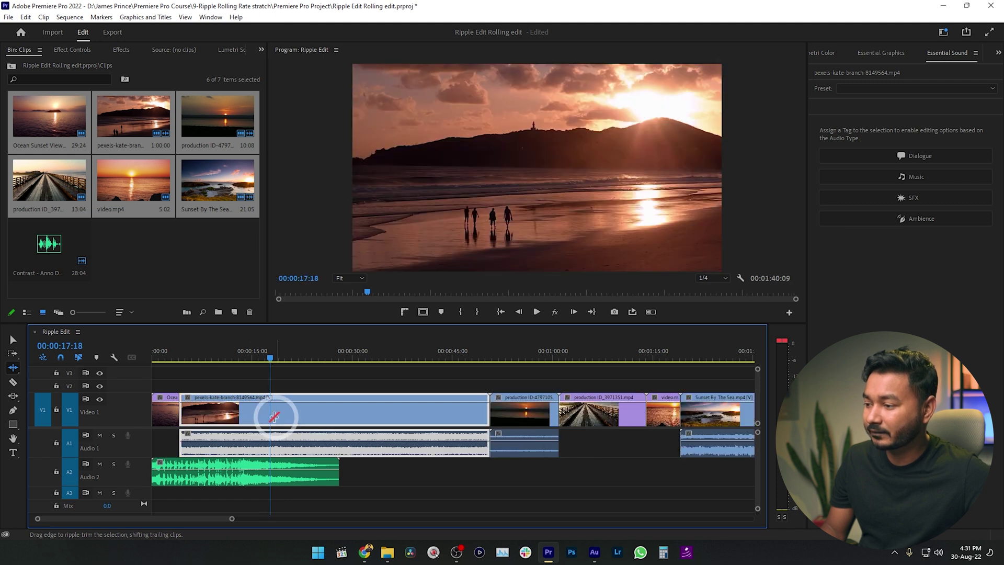
- Review the beach clip and ripple-trim its end to the playhead at 00:00:08:16
{"action": "left_click", "coordinate": [180, 359]}
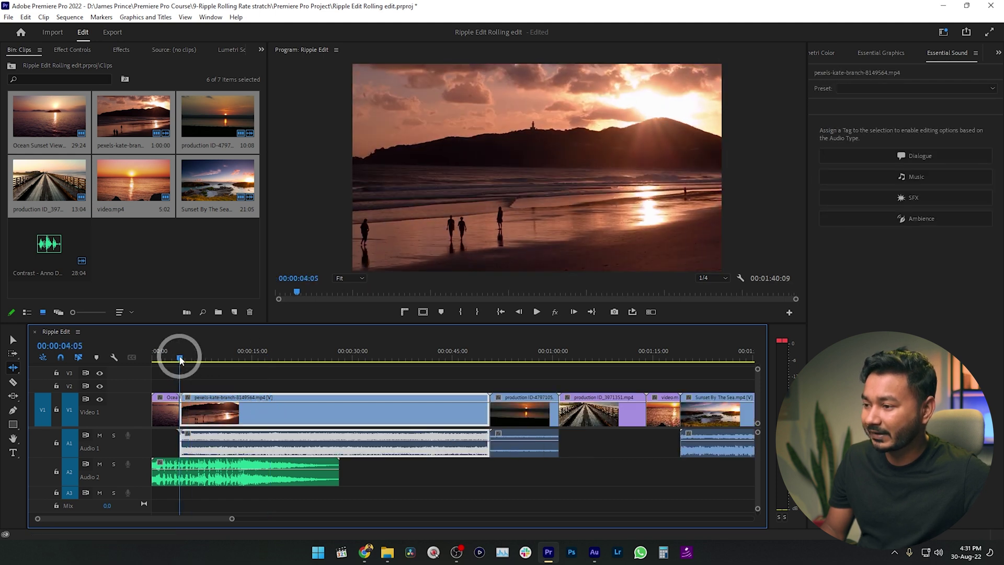
{"action": "key", "text": "equal"}
{"action": "key", "text": "equal"}
{"action": "key", "text": "space"}
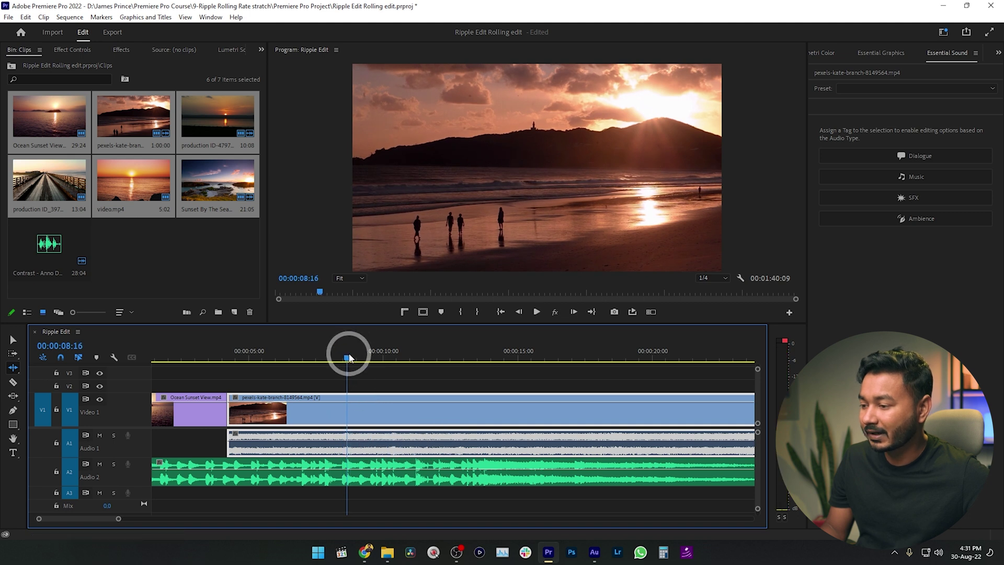
{"action": "key", "text": "backslash"}
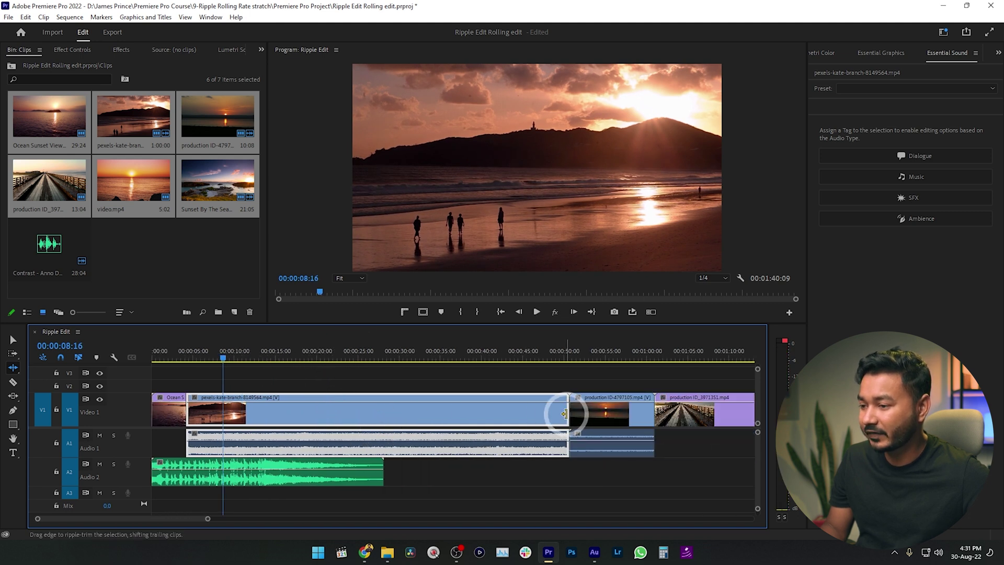
{"action": "left_click_drag", "start_coordinate": [565, 414], "coordinate": [221, 414]}
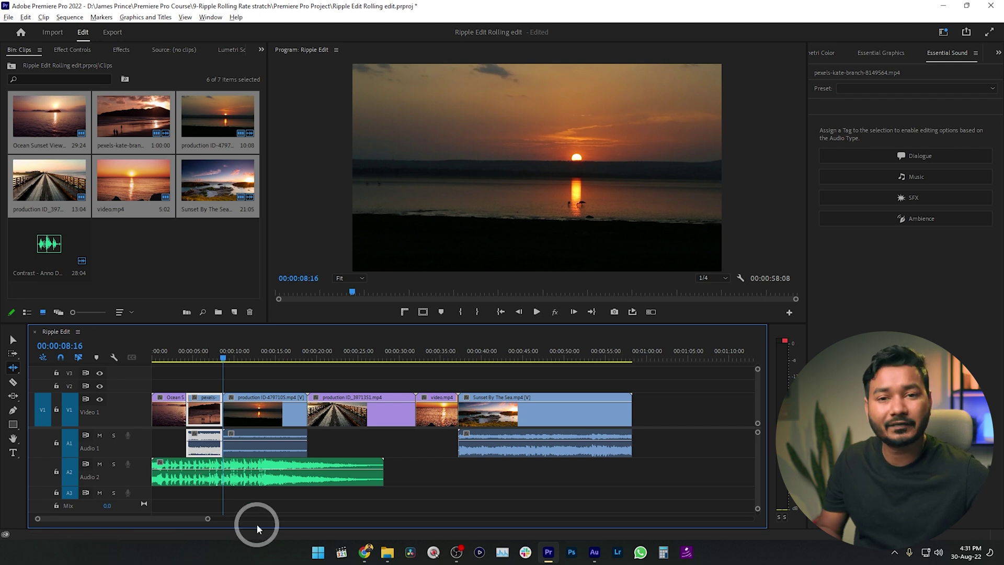
- Marquee-select all the clips' linked audio on Audio 1 and delete it
{"action": "left_click", "coordinate": [9, 339]}
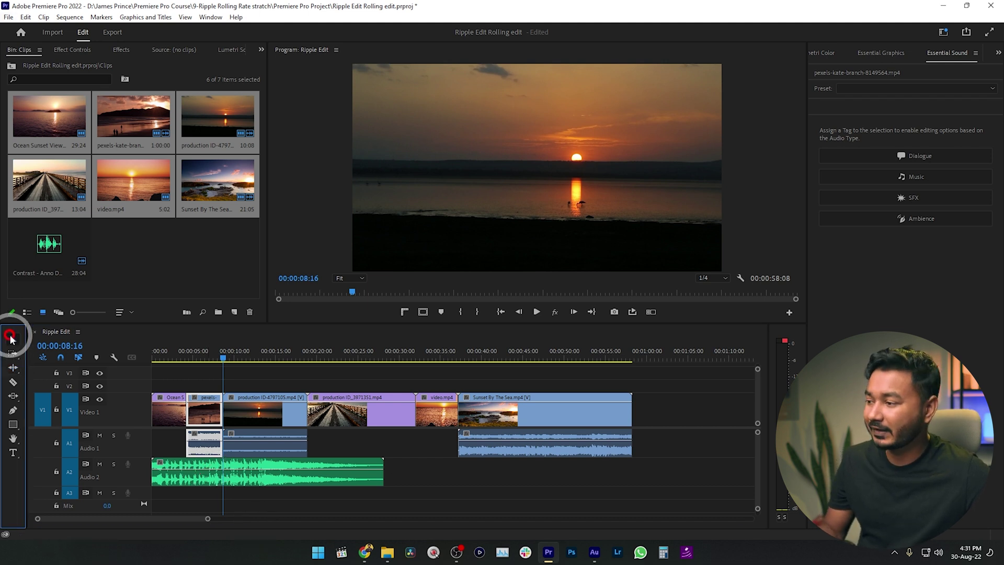
{"action": "left_click", "coordinate": [171, 377]}
{"action": "left_click", "coordinate": [607, 479], "text": "alt"}
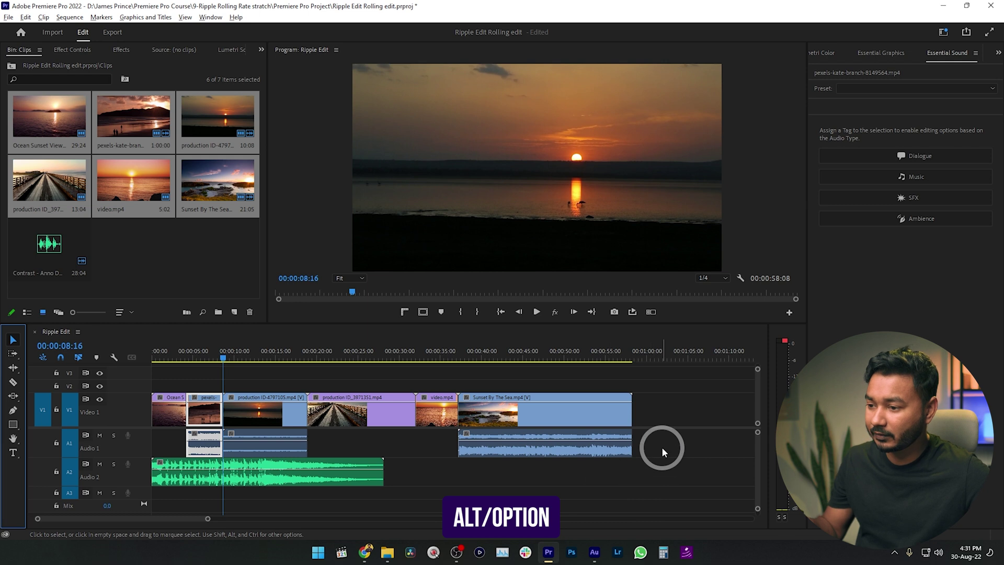
{"action": "left_click_drag", "start_coordinate": [662, 449], "coordinate": [217, 461]}
{"action": "key", "text": "Delete"}
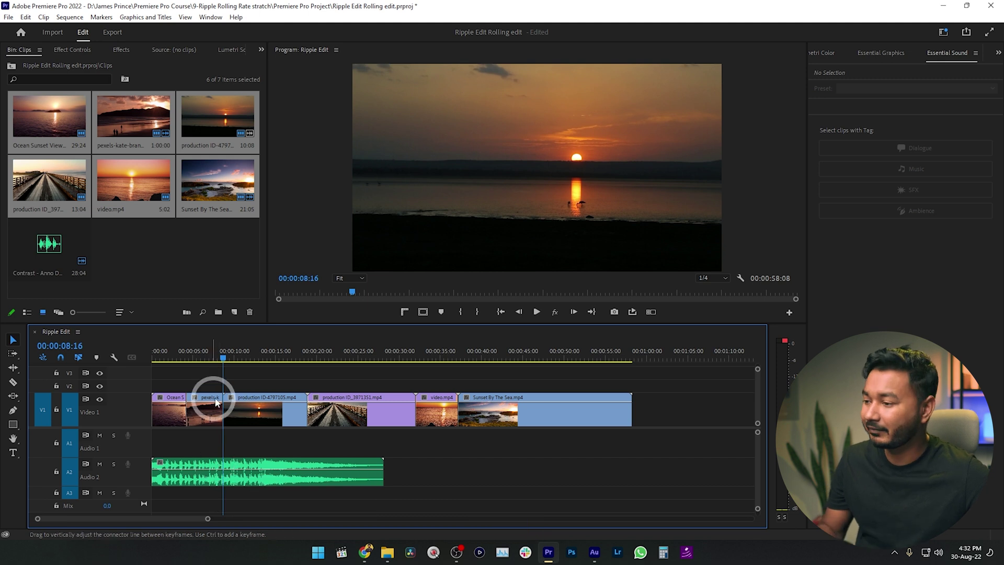
- Ripple-trim the start of production ID-4797105 later and play back the section
{"action": "left_click", "coordinate": [13, 369]}
{"action": "key", "text": "="}
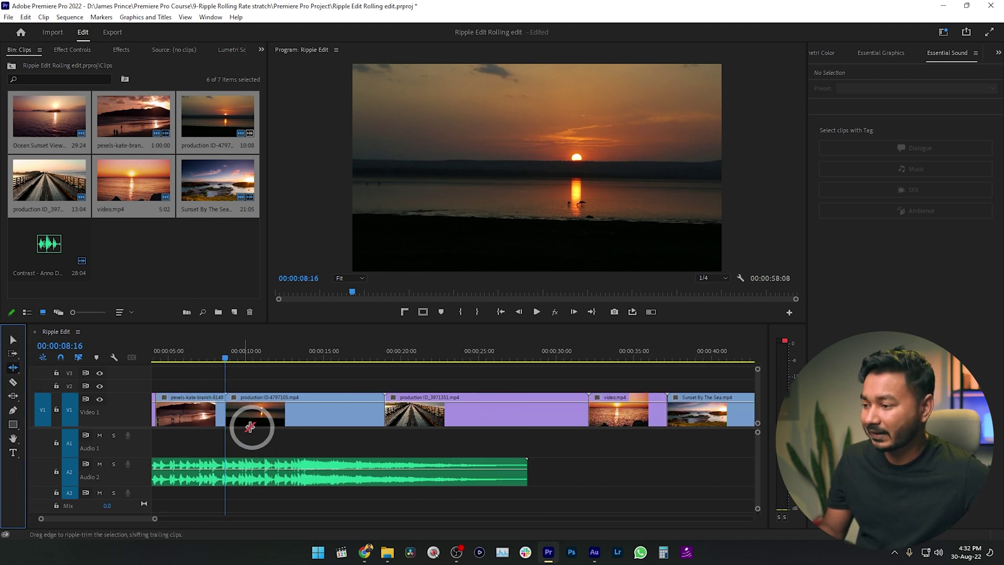
{"action": "key", "text": "="}
{"action": "key", "text": "="}
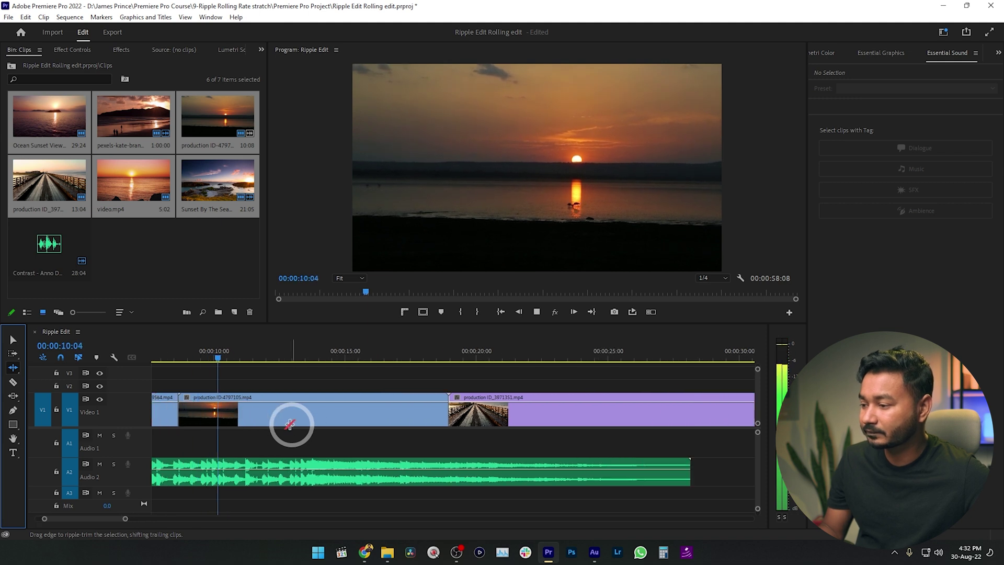
{"action": "left_click", "coordinate": [290, 425]}
{"action": "key", "text": "minus"}
{"action": "key", "text": "space"}
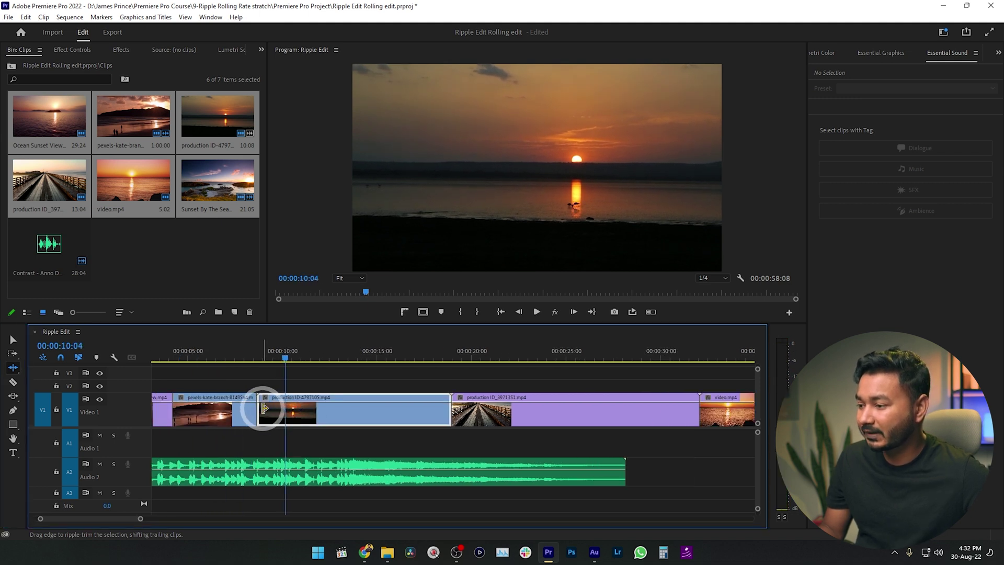
{"action": "left_click_drag", "start_coordinate": [266, 408], "coordinate": [286, 406]}
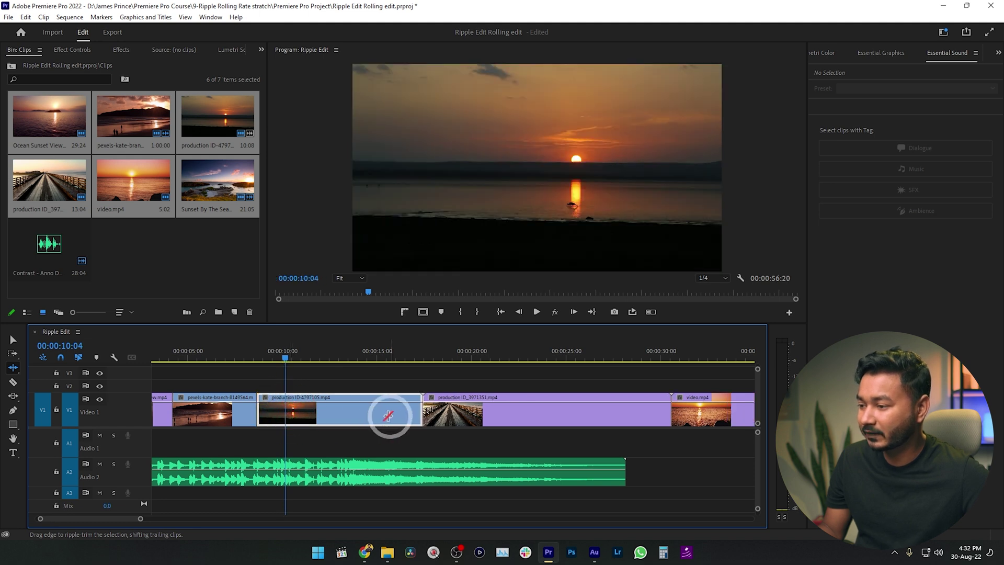
{"action": "key", "text": "space"}
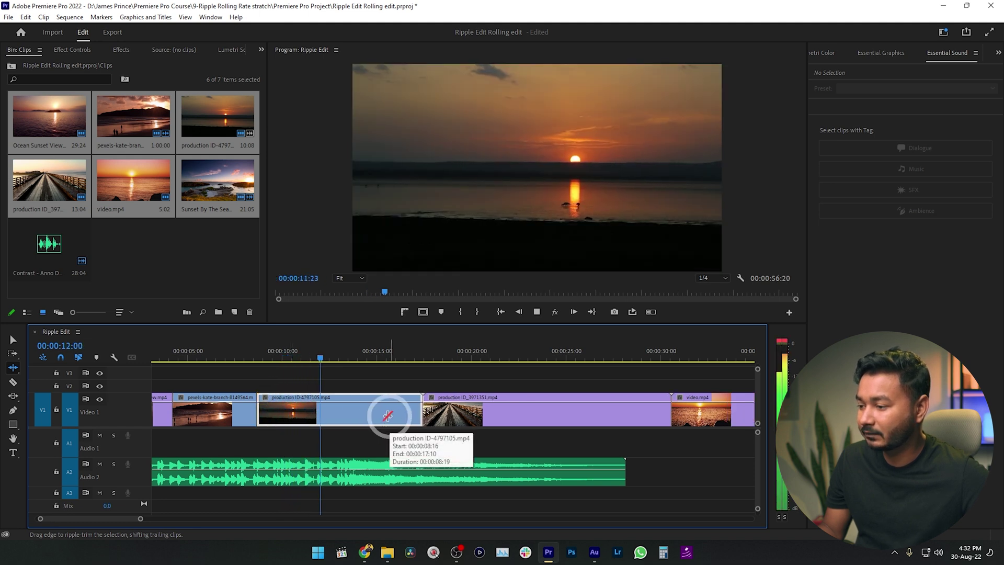
- Ripple-trim production ID-4797105's end to the playhead, closing up the later clips
{"action": "left_click", "coordinate": [315, 360]}
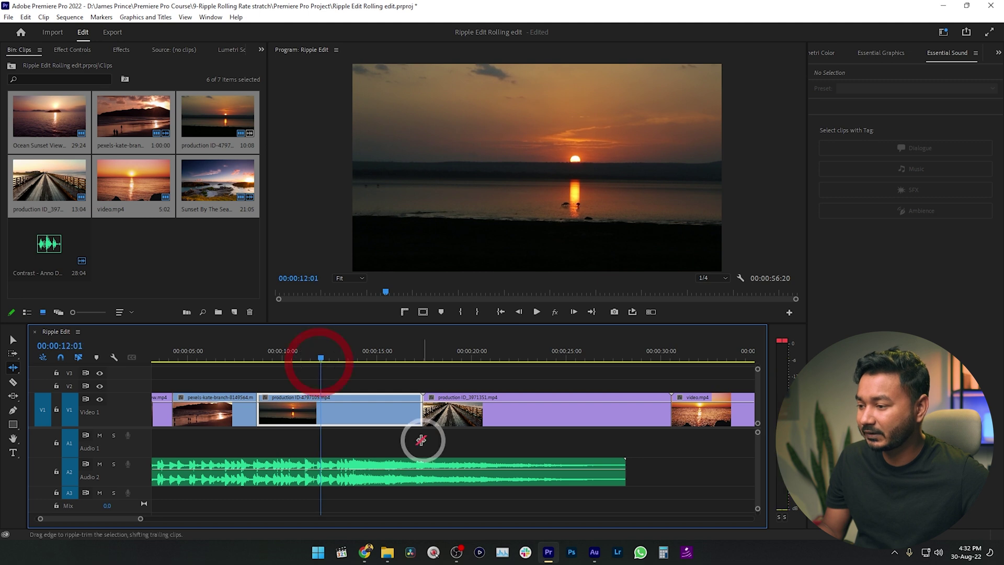
{"action": "left_click_drag", "start_coordinate": [422, 414], "coordinate": [290, 418]}
{"action": "left_click_drag", "start_coordinate": [312, 420], "coordinate": [320, 416]}
{"action": "key", "text": "space"}
- Shorten production ID_3971351 and video.mp4, and end Sunset By The Sea with the music
{"action": "key", "text": "space"}
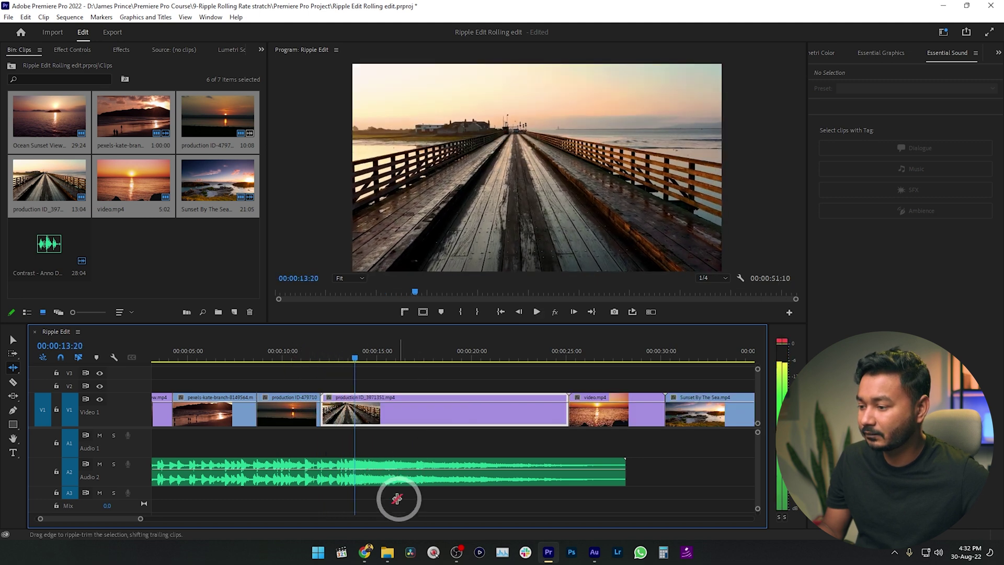
{"action": "left_click_drag", "start_coordinate": [565, 423], "coordinate": [351, 428]}
{"action": "key", "text": "space"}
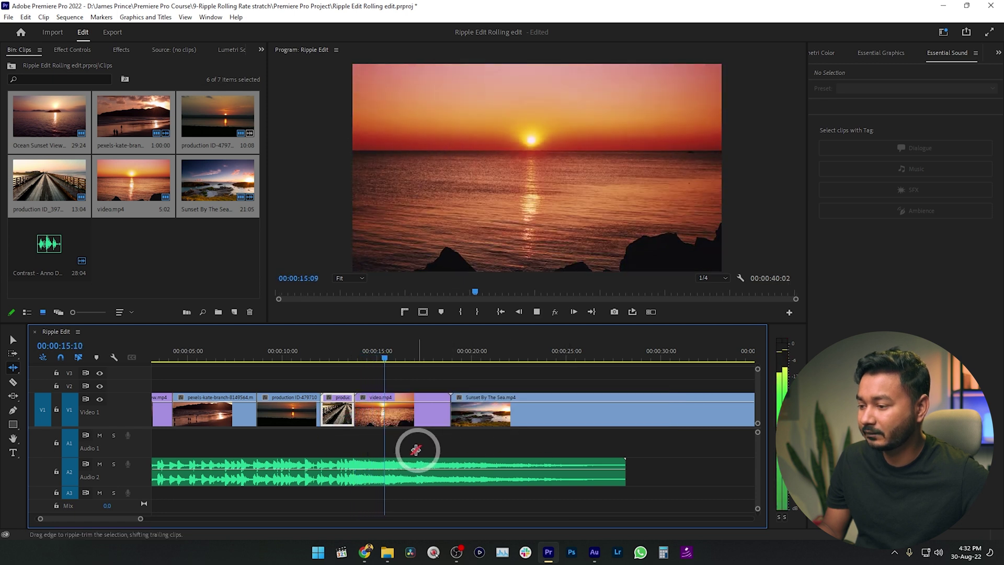
{"action": "key", "text": "space"}
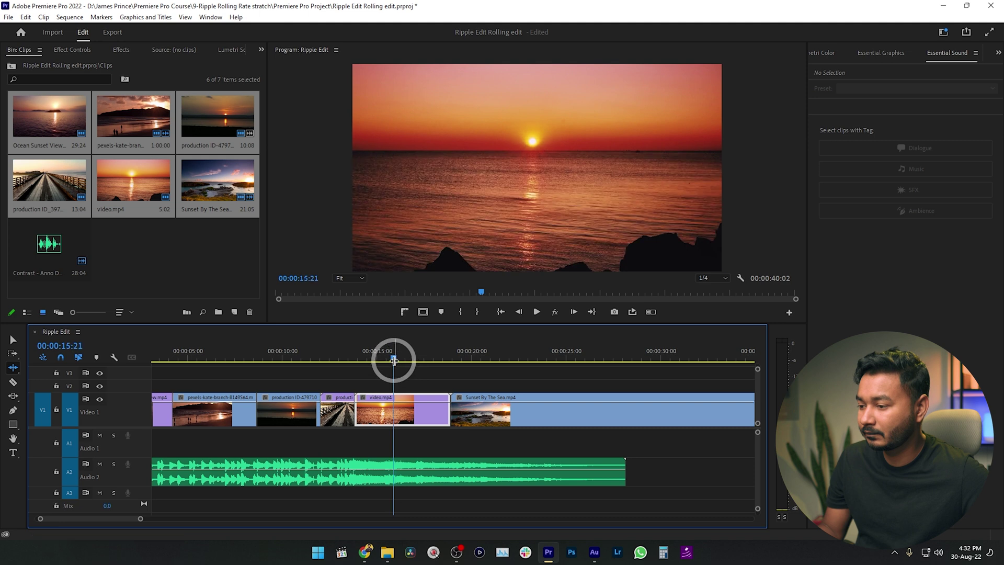
{"action": "left_click_drag", "start_coordinate": [448, 414], "coordinate": [394, 413]}
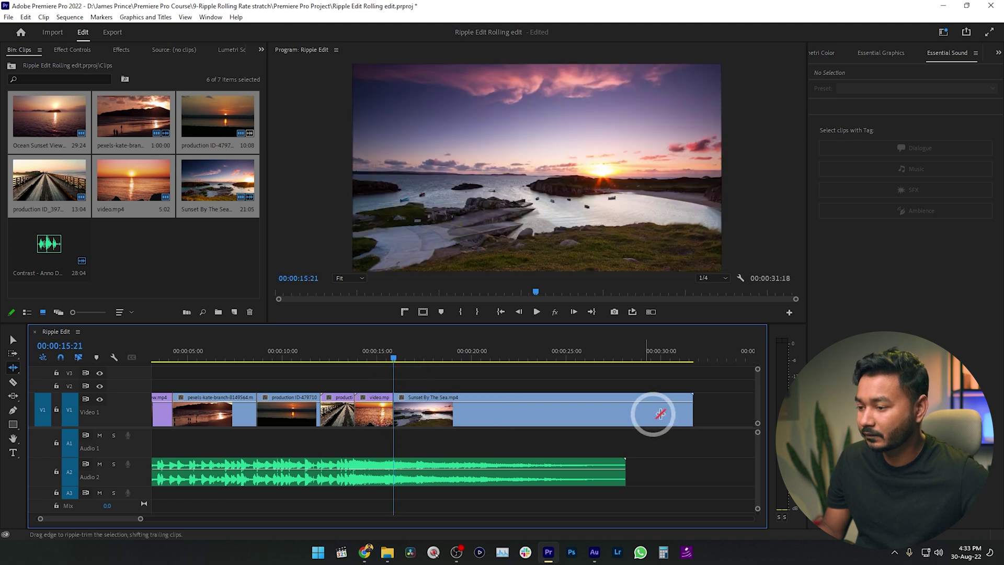
{"action": "left_click_drag", "start_coordinate": [688, 417], "coordinate": [626, 416]}
{"action": "key", "text": "minus"}
{"action": "key", "text": "Up"}
{"action": "key", "text": "Up"}
{"action": "key", "text": "Up"}
{"action": "key", "text": "Up"}
{"action": "key", "text": "Up"}
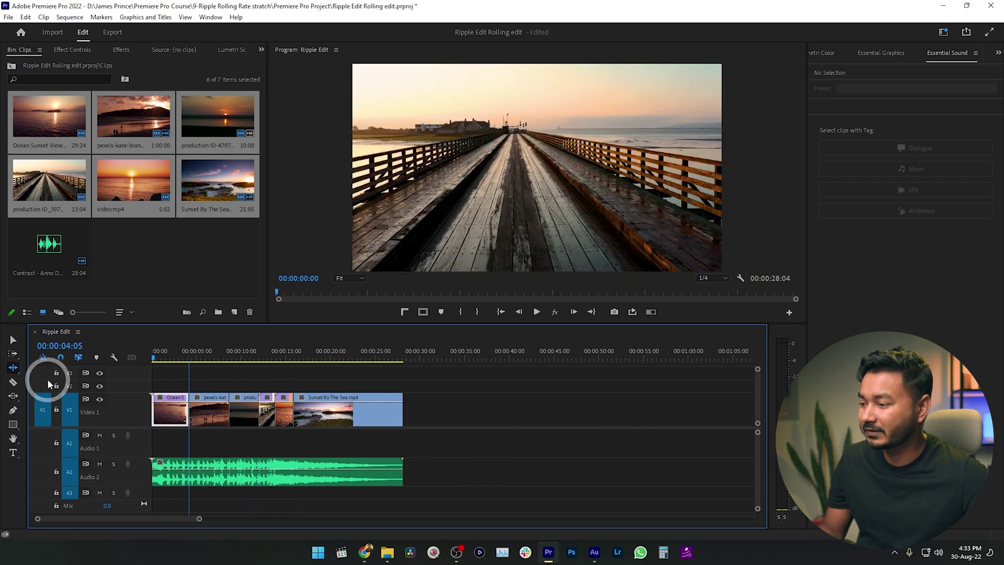
{"action": "key", "text": "space"}
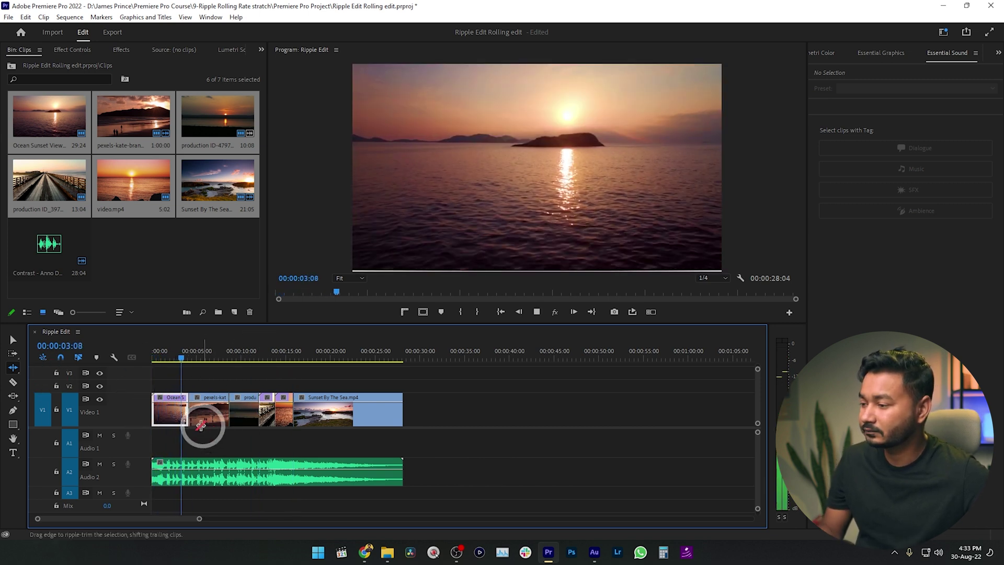
{"action": "key", "text": "equal"}
{"action": "key", "text": "equal"}
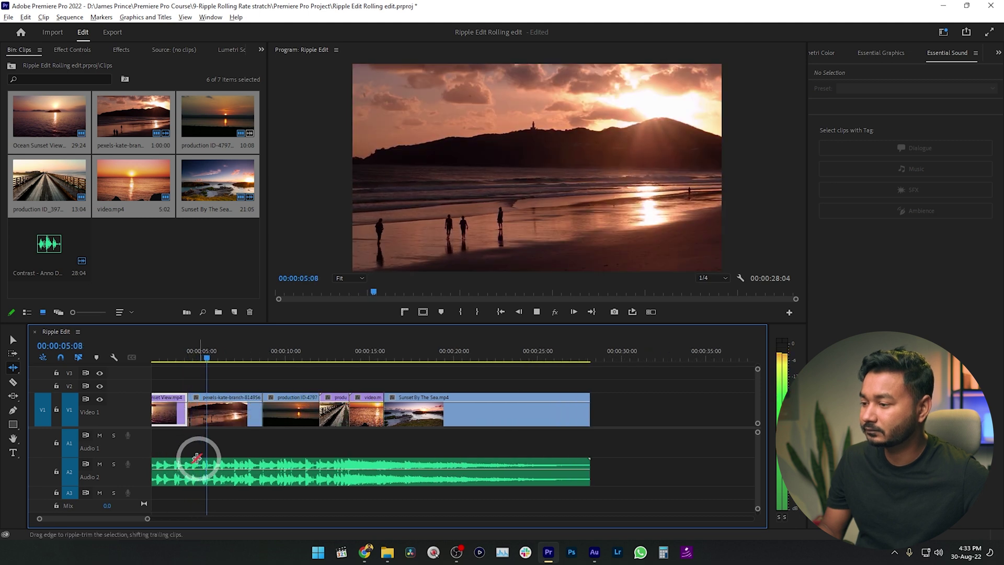
{"action": "key", "text": "minus"}
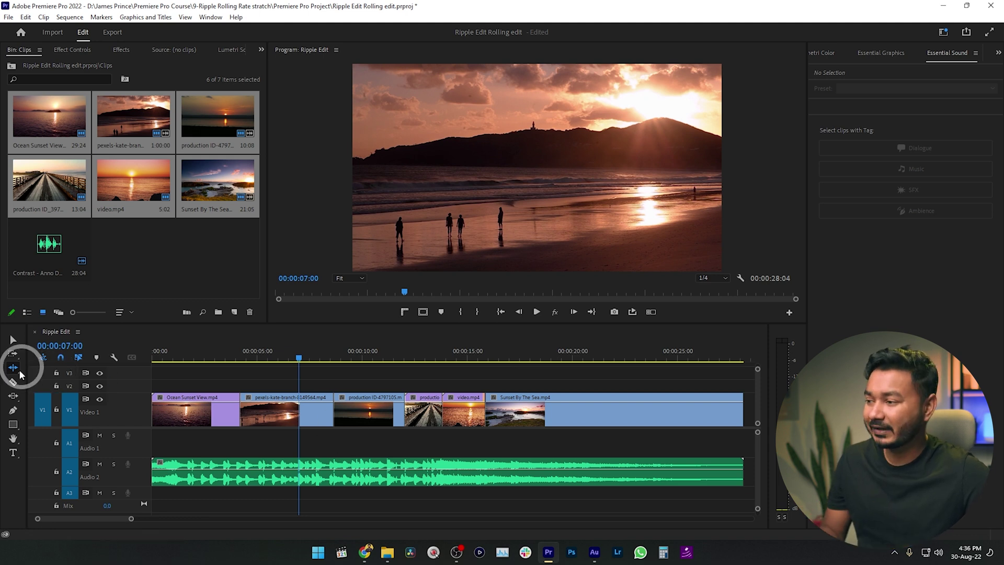
- Ripple-trim 1:08 off the pexels clip's end, then undo that trim
{"action": "left_click", "coordinate": [335, 420]}
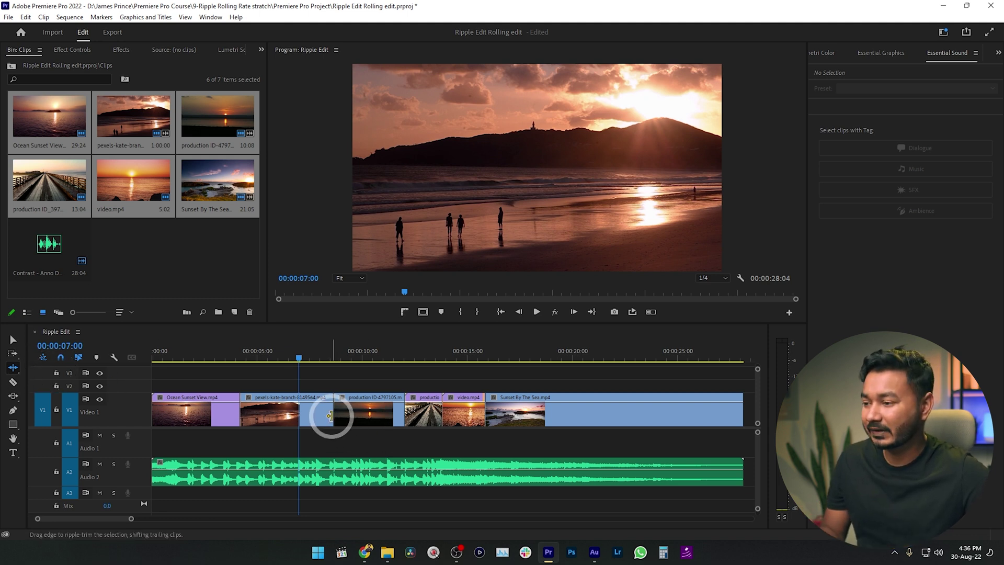
{"action": "left_click_drag", "start_coordinate": [329, 415], "coordinate": [297, 413]}
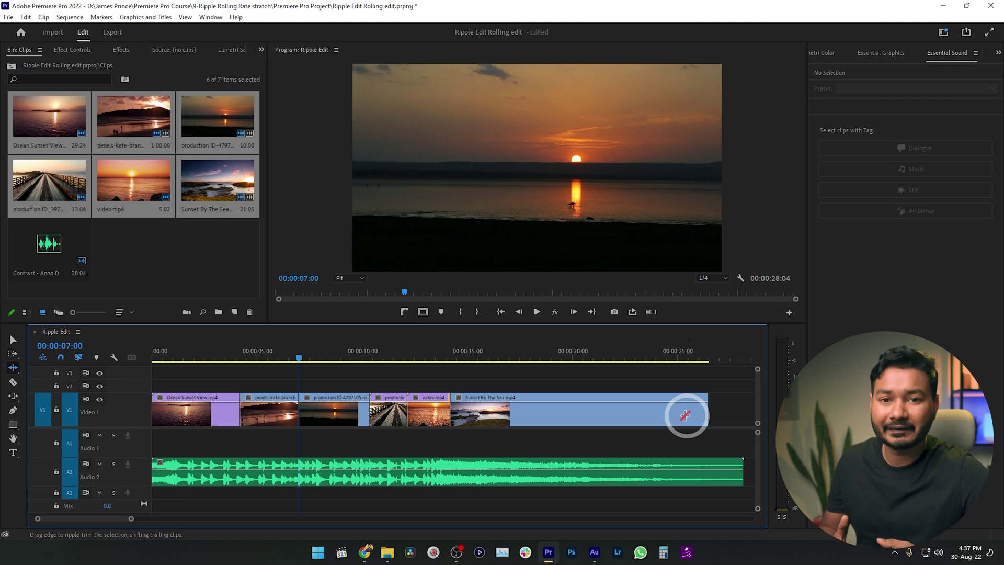
{"action": "key", "text": "ctrl+z"}
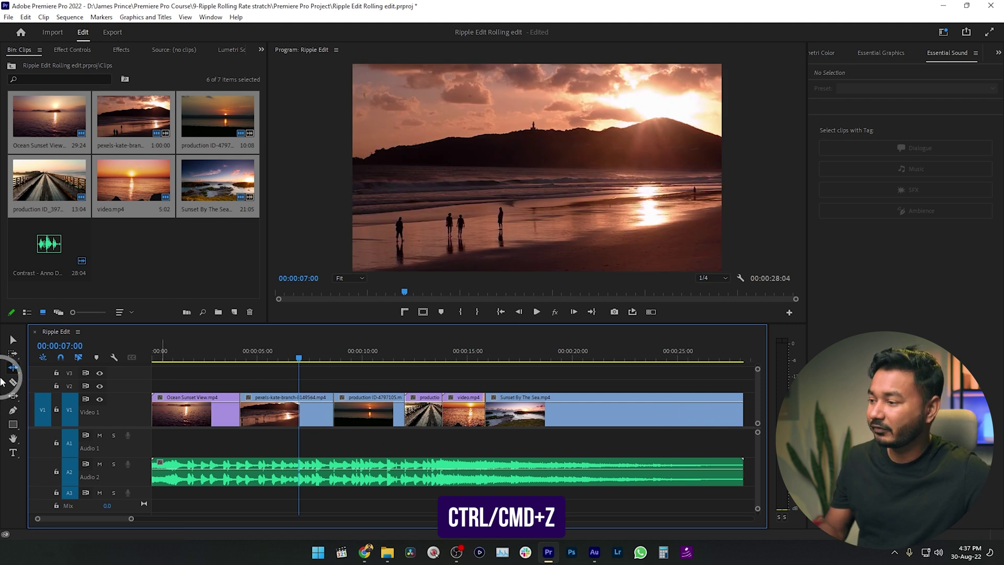
- Roll the pexels/production cut earlier with the Rolling Edit Tool and play the sequence from the start
{"action": "left_click_drag", "start_coordinate": [9, 372], "coordinate": [80, 379]}
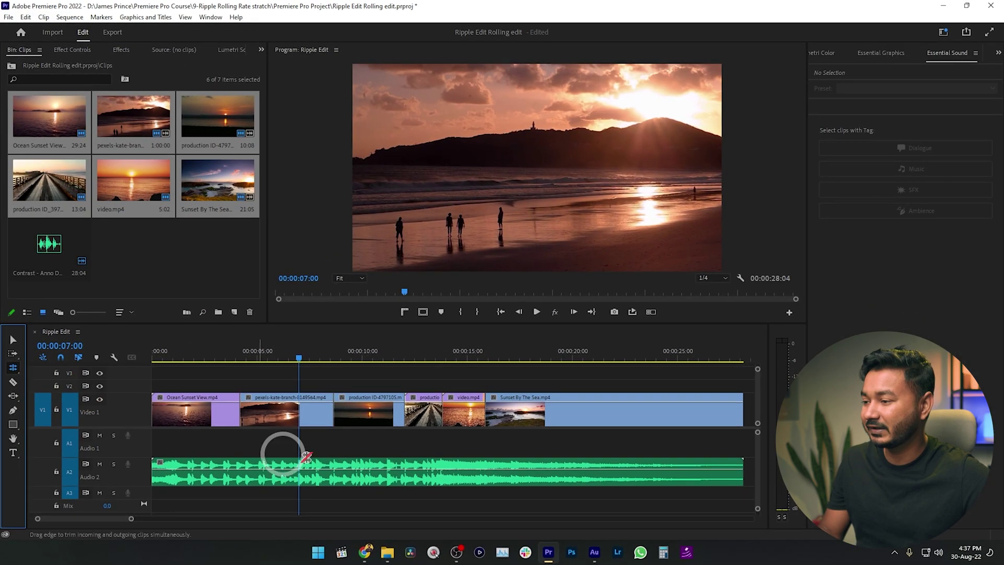
{"action": "left_click_drag", "start_coordinate": [331, 420], "coordinate": [298, 412]}
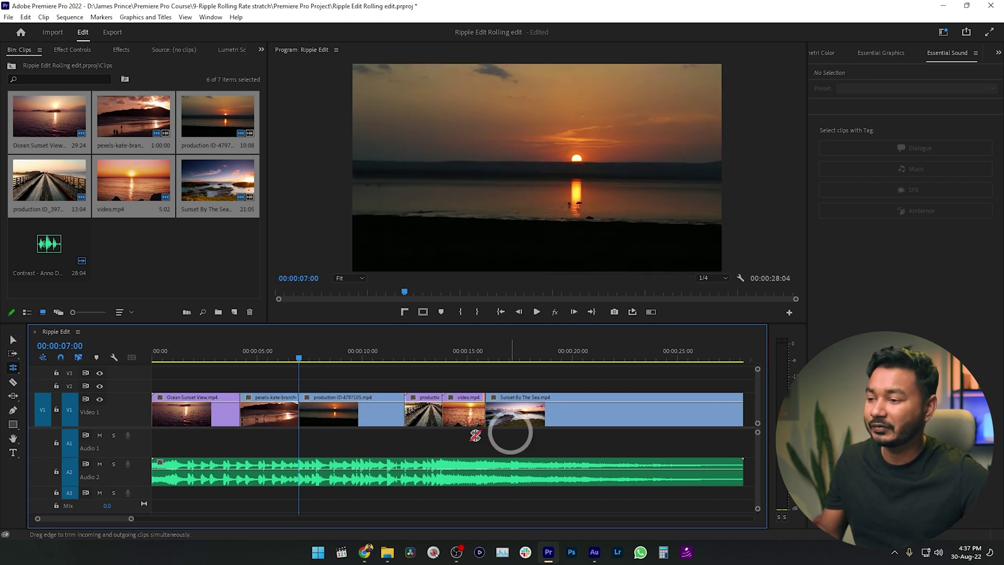
{"action": "key", "text": "minus"}
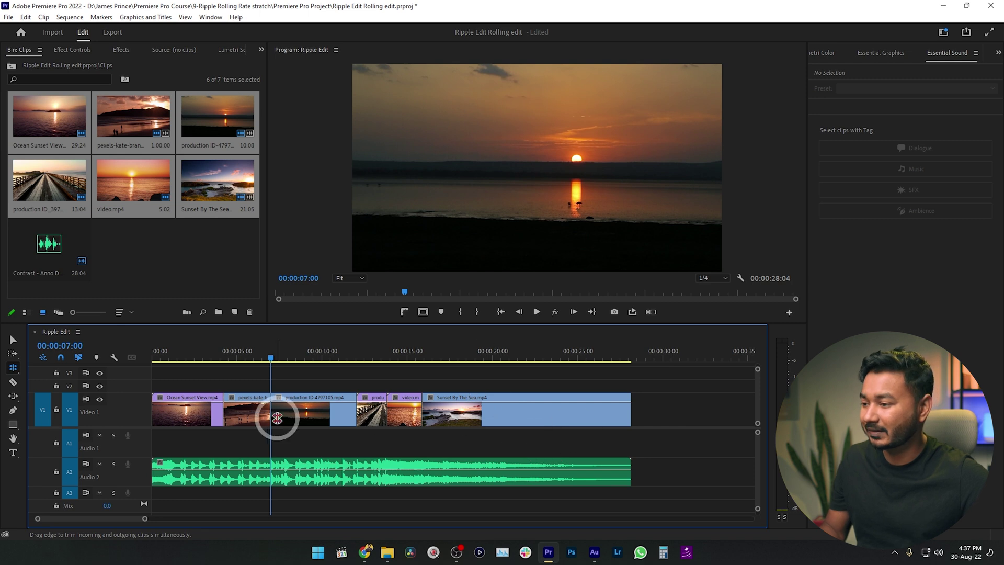
{"action": "key", "text": "minus"}
{"action": "key", "text": "Home"}
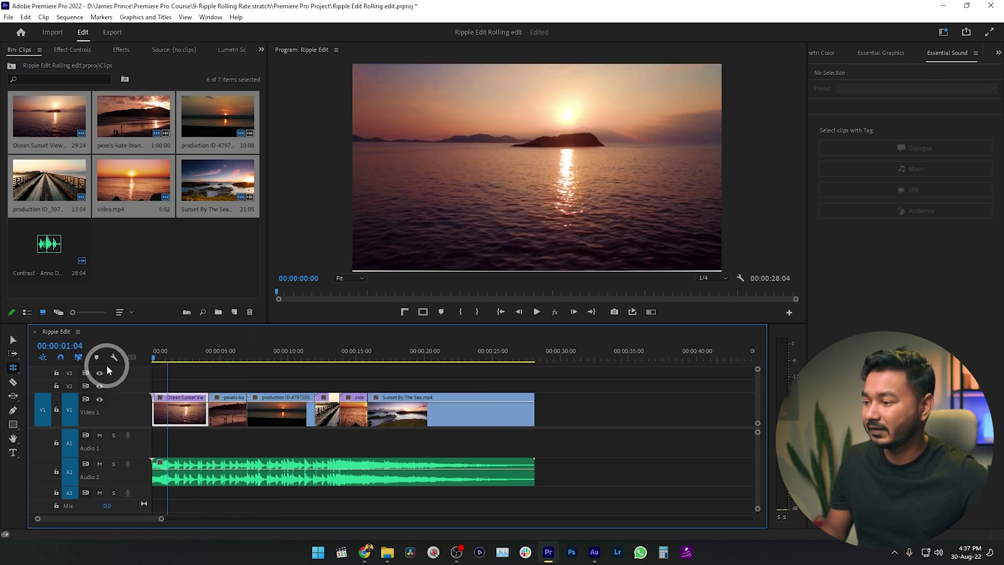
{"action": "key", "text": "space"}
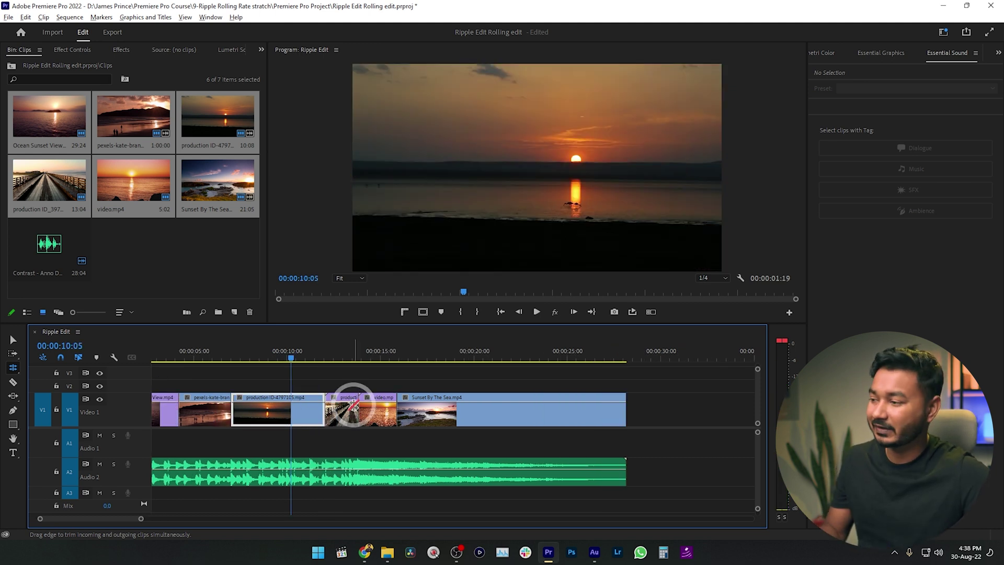
- Test a ripple trim shortening the production clip, then undo it
{"action": "left_click_drag", "start_coordinate": [13, 368], "coordinate": [42, 369]}
{"action": "scroll", "coordinate": [250, 419], "scroll_direction": "up", "scroll_amount": 2}
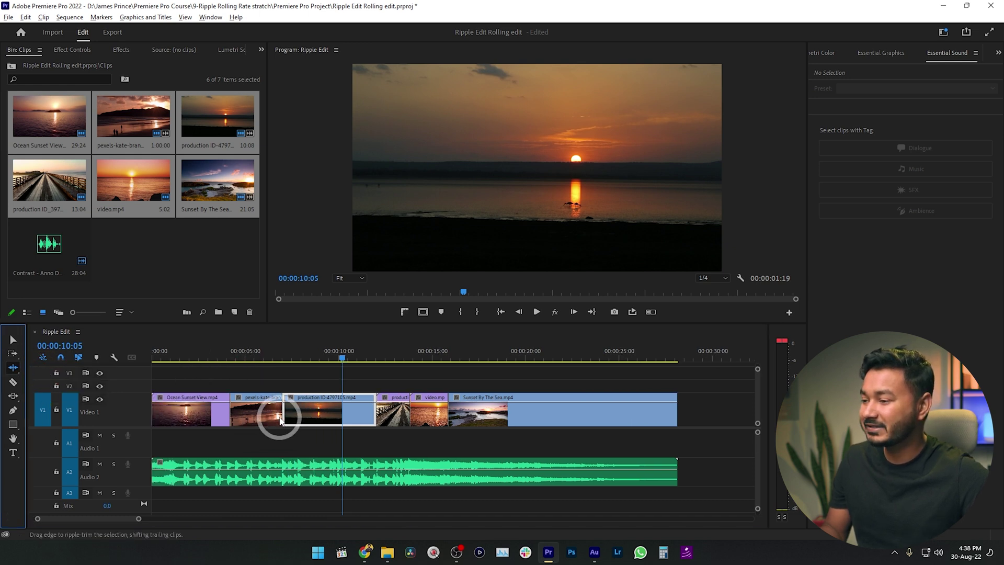
{"action": "left_click_drag", "start_coordinate": [284, 412], "coordinate": [314, 413]}
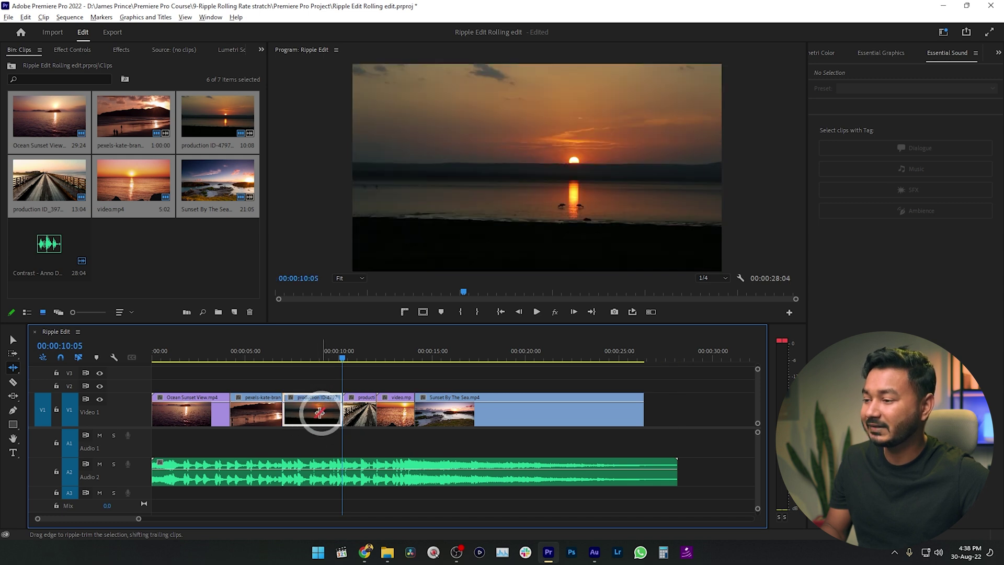
{"action": "key", "text": "ctrl+z"}
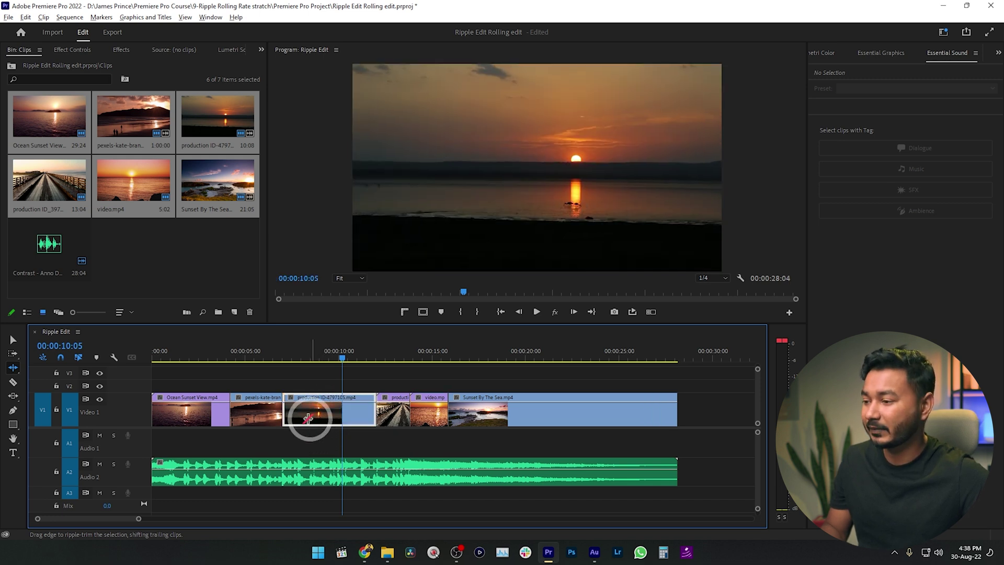
- Switch to the Rolling Edit Tool and roll the pexels/production cut, keeping the sequence at 00:00:28:04
{"action": "left_click", "coordinate": [16, 374]}
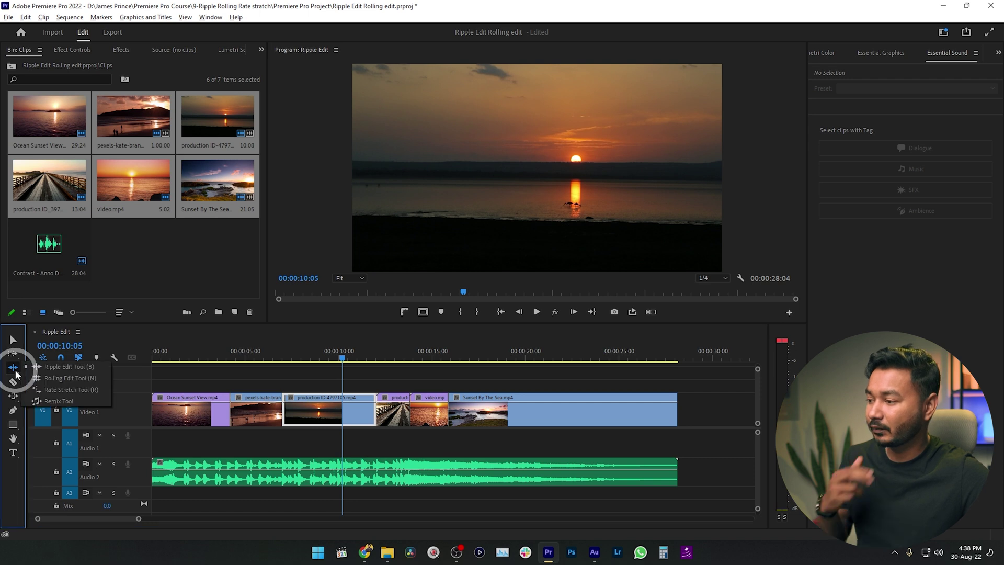
{"action": "left_click", "coordinate": [58, 382]}
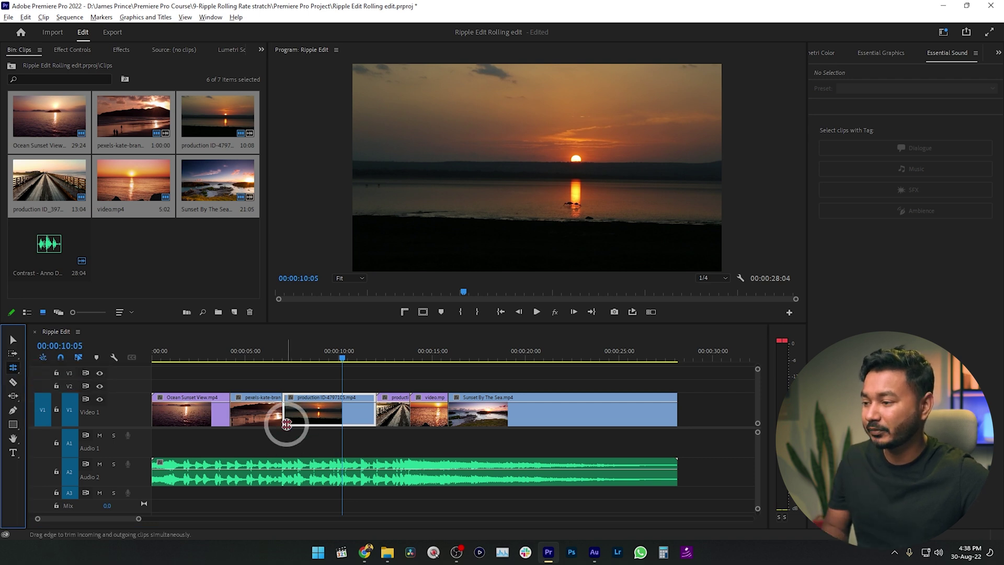
{"action": "mouse_move", "coordinate": [282, 413]}
{"action": "left_mouse_down"}
{"action": "mouse_move", "coordinate": [316, 414]}
{"action": "mouse_move", "coordinate": [266, 414]}
{"action": "left_mouse_up"}
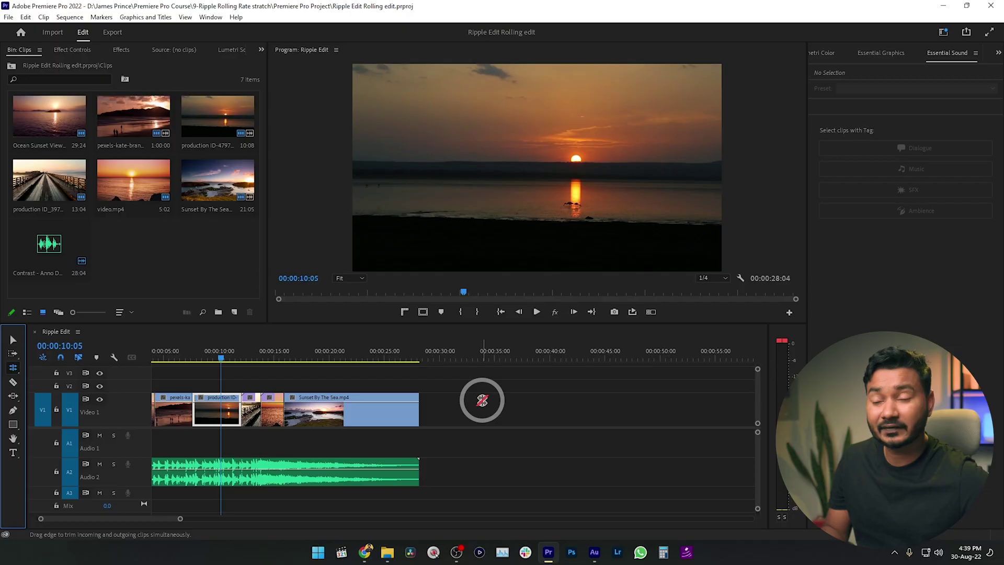
- Place production ID_3971351.mp4 on V1 after a gap and select the Rate Stretch Tool
{"action": "left_click_drag", "start_coordinate": [73, 208], "coordinate": [478, 410]}
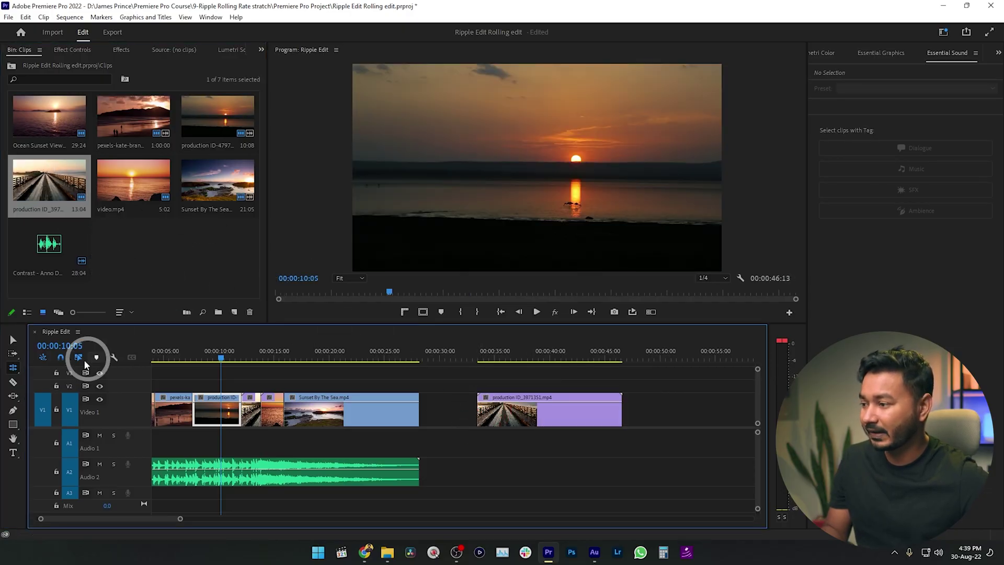
{"action": "left_click", "coordinate": [13, 373]}
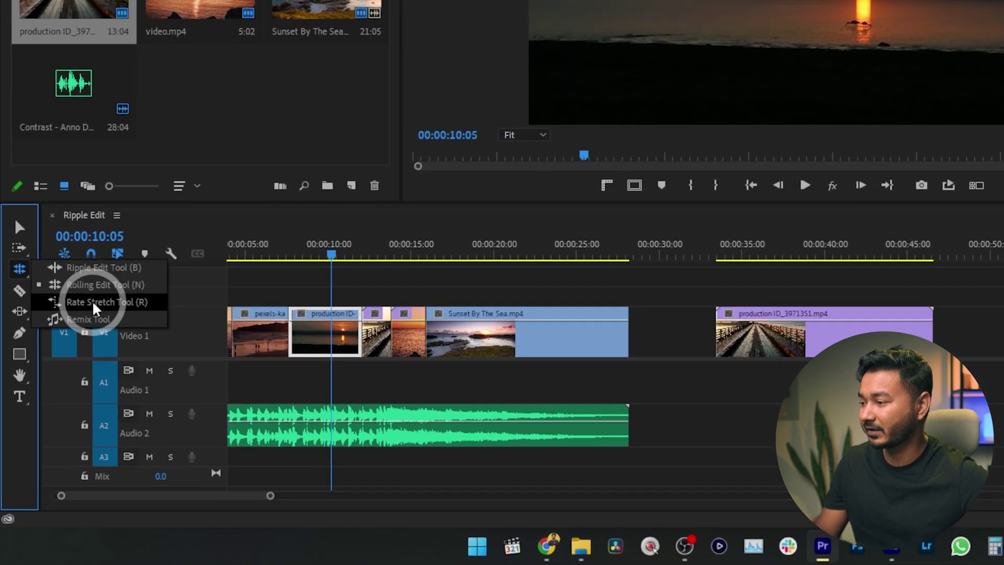
{"action": "left_click", "coordinate": [92, 301]}
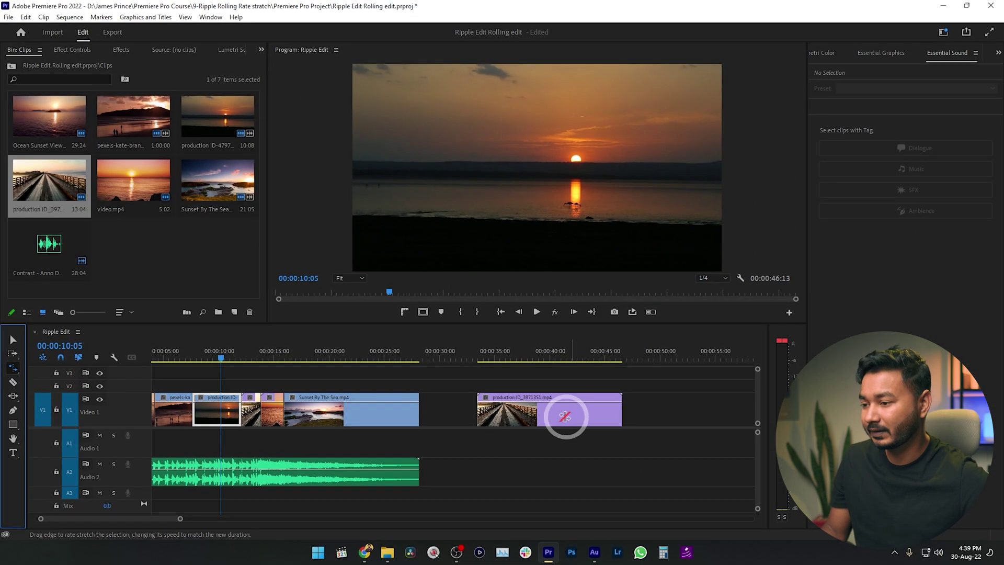
- Select the pier clip and preview it from a playhead position inside it
{"action": "left_click", "coordinate": [484, 351]}
{"action": "scroll", "coordinate": [523, 360], "scroll_direction": "right", "scroll_amount": 2}
{"action": "left_click", "coordinate": [462, 409]}
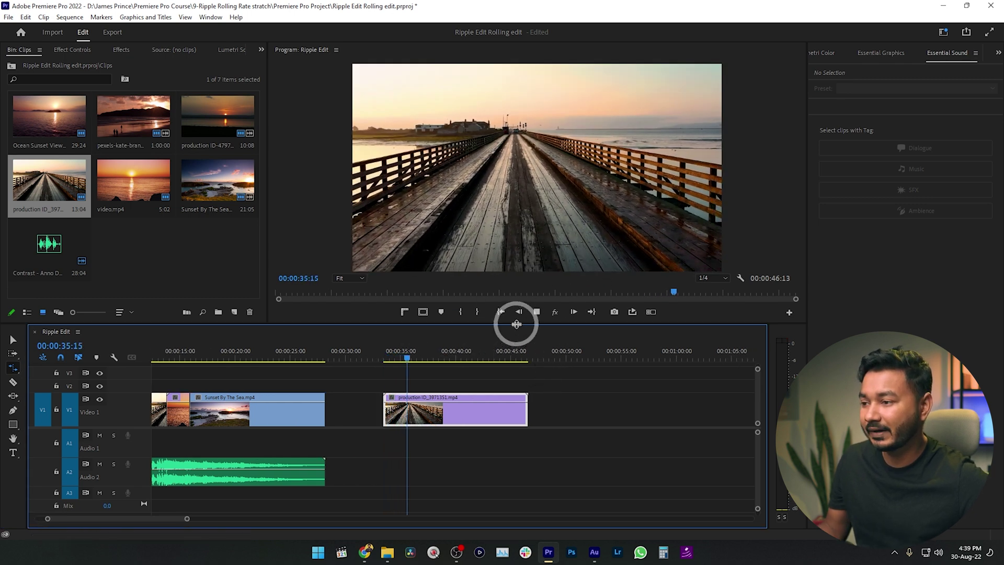
{"action": "key", "text": "space"}
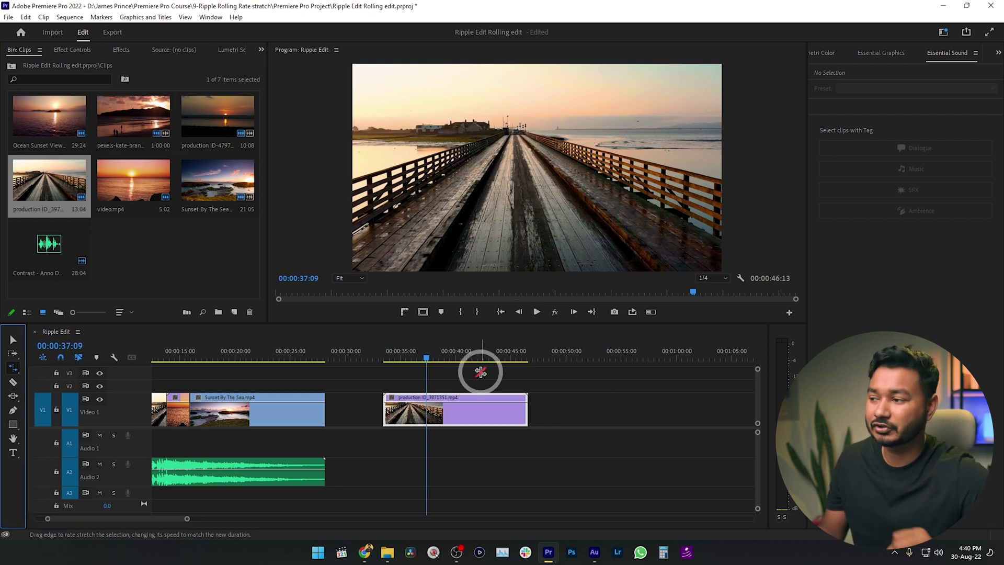
{"action": "left_click", "coordinate": [12, 369]}
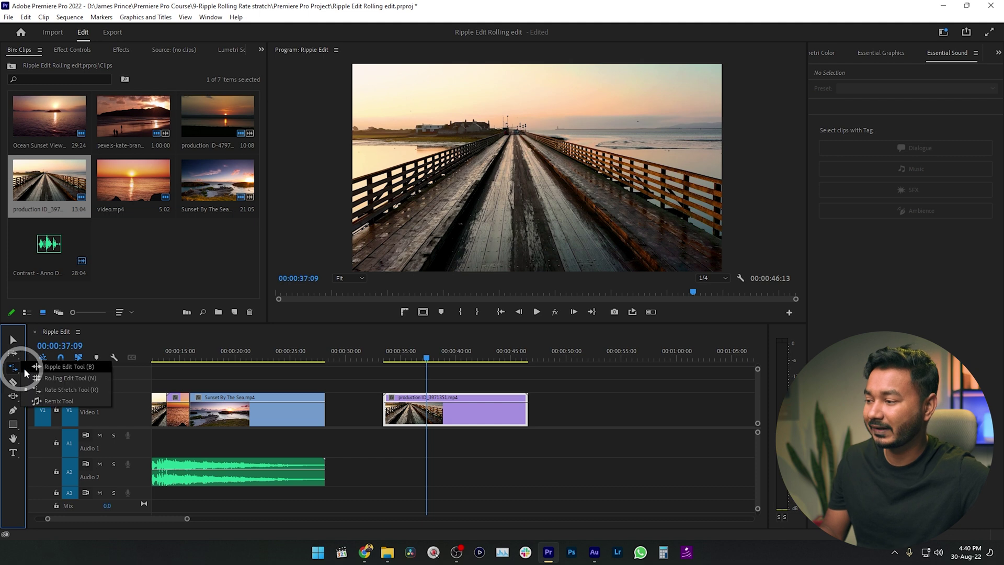
- Rate-stretch the pier clip shorter to speed it up, then play it back from about 00:00:35:00
{"action": "left_click", "coordinate": [71, 388]}
{"action": "left_click", "coordinate": [526, 403]}
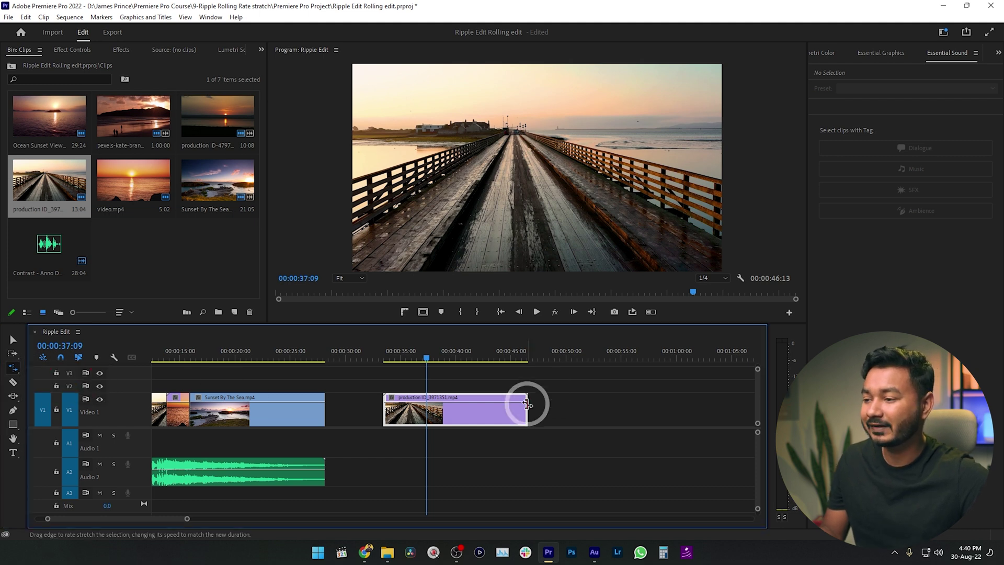
{"action": "left_click_drag", "start_coordinate": [526, 403], "coordinate": [449, 405]}
{"action": "left_click", "coordinate": [395, 360]}
{"action": "key", "text": "space"}
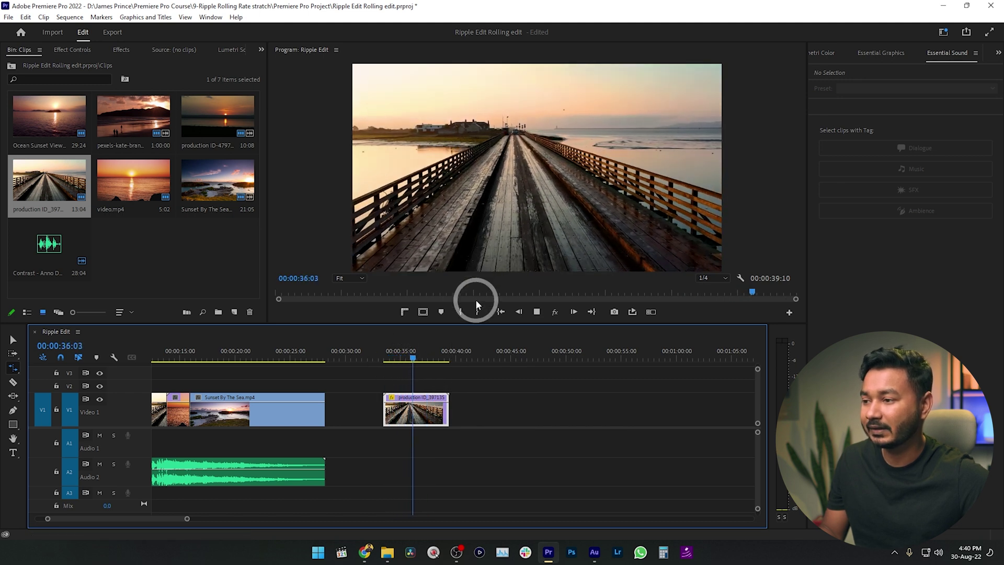
{"action": "key", "text": "space"}
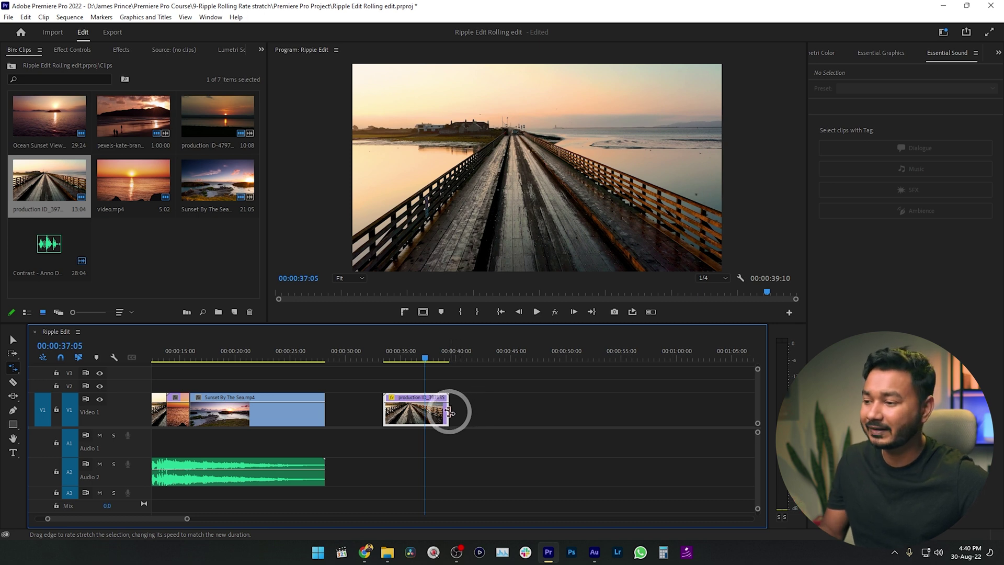
- Stretch the pier clip longer to 75.9% speed and play the result
{"action": "left_click_drag", "start_coordinate": [449, 410], "coordinate": [573, 413]}
{"action": "key", "text": "space"}
{"action": "key", "text": "space"}
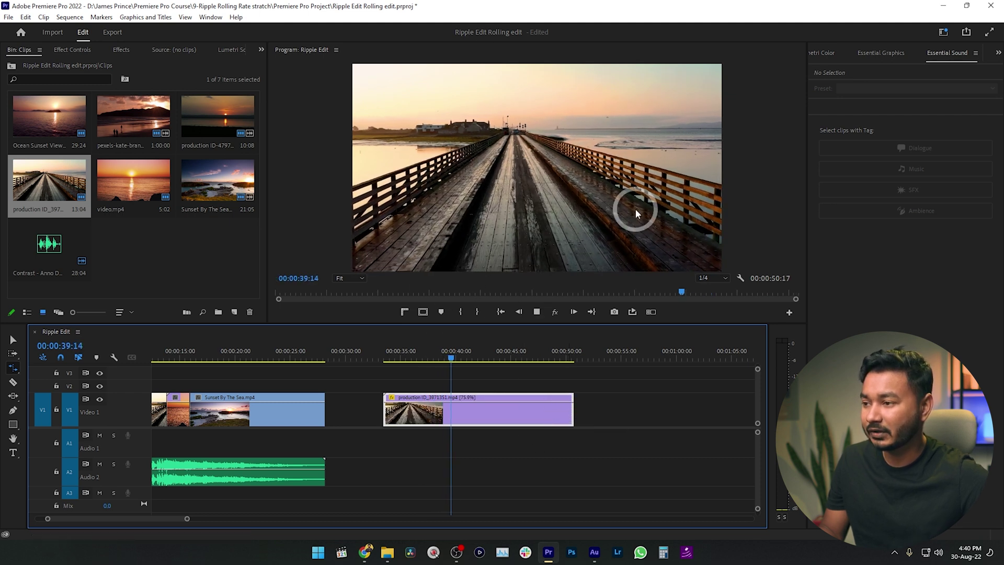
{"action": "key", "text": "space"}
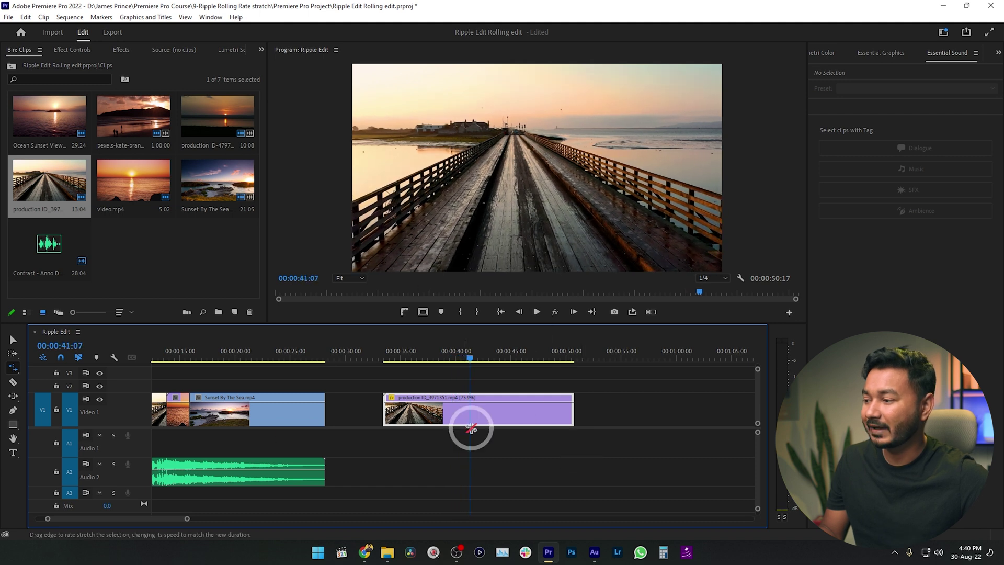